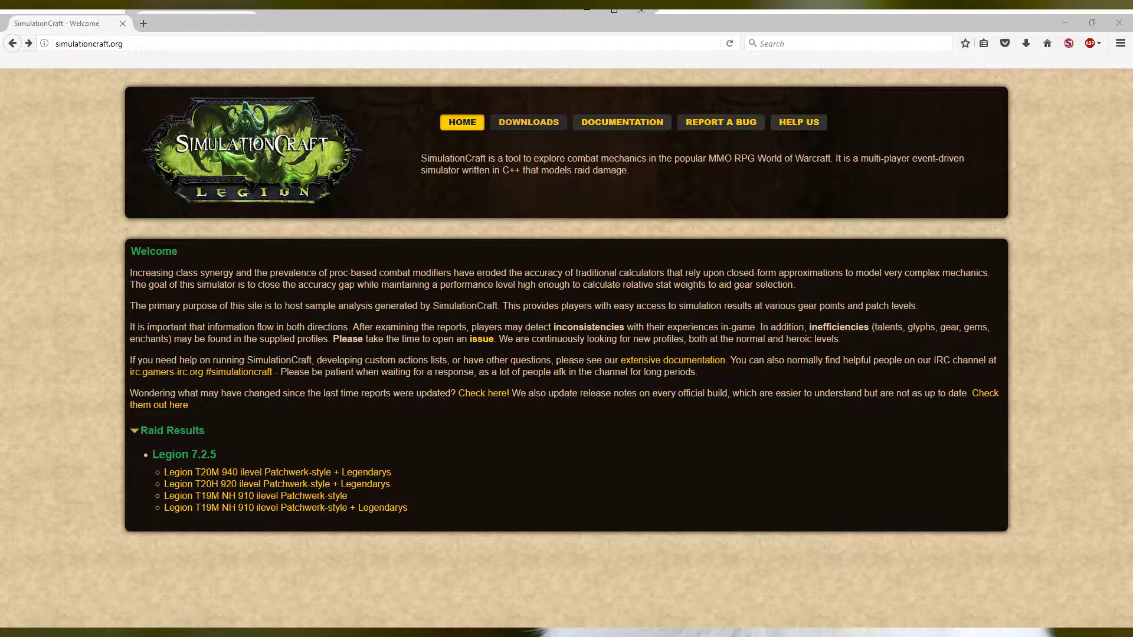
- Open the nightly builds from the SimulationCraft download page and locate the program in its extracted folder
{"action": "left_click", "coordinate": [529, 122]}
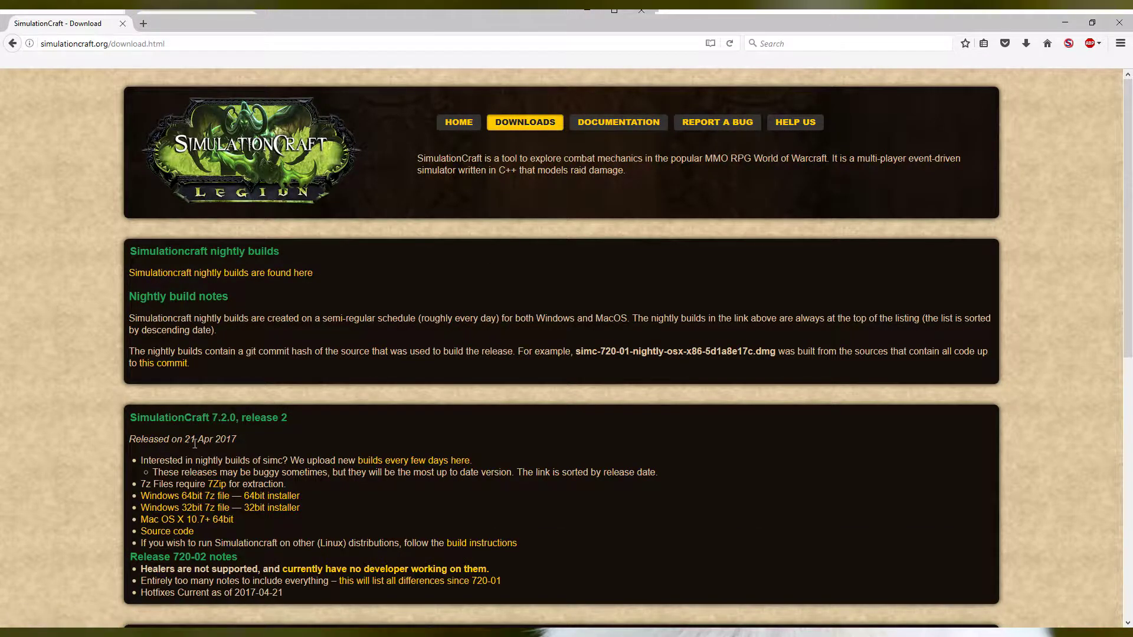
{"action": "left_click_drag", "start_coordinate": [238, 445], "coordinate": [126, 424]}
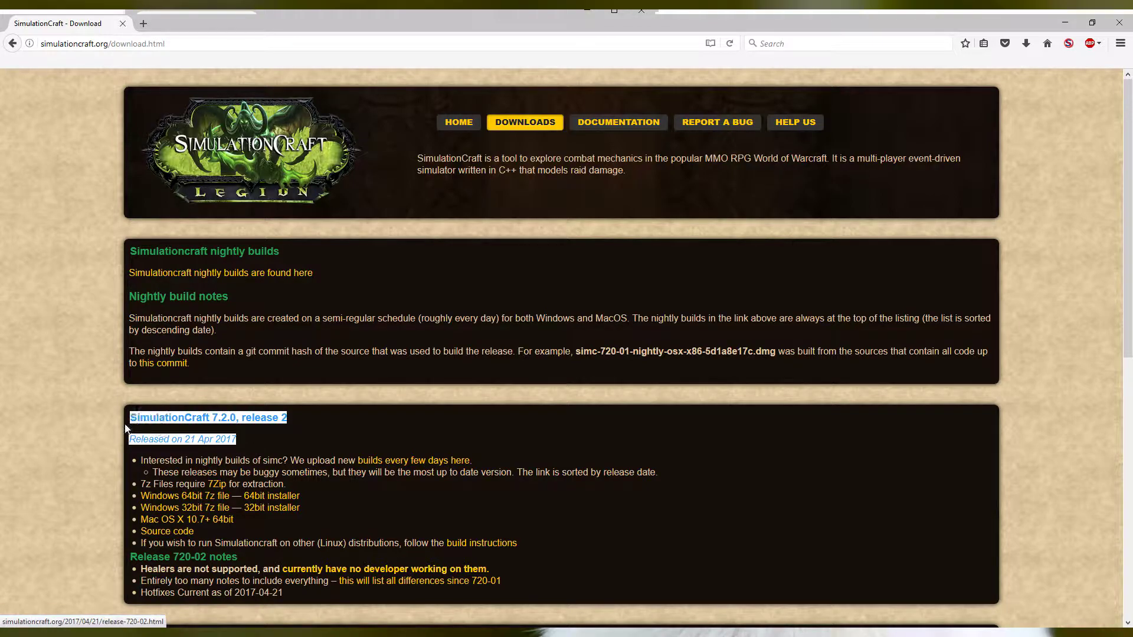
{"action": "left_click", "coordinate": [83, 439]}
{"action": "left_click", "coordinate": [221, 273]}
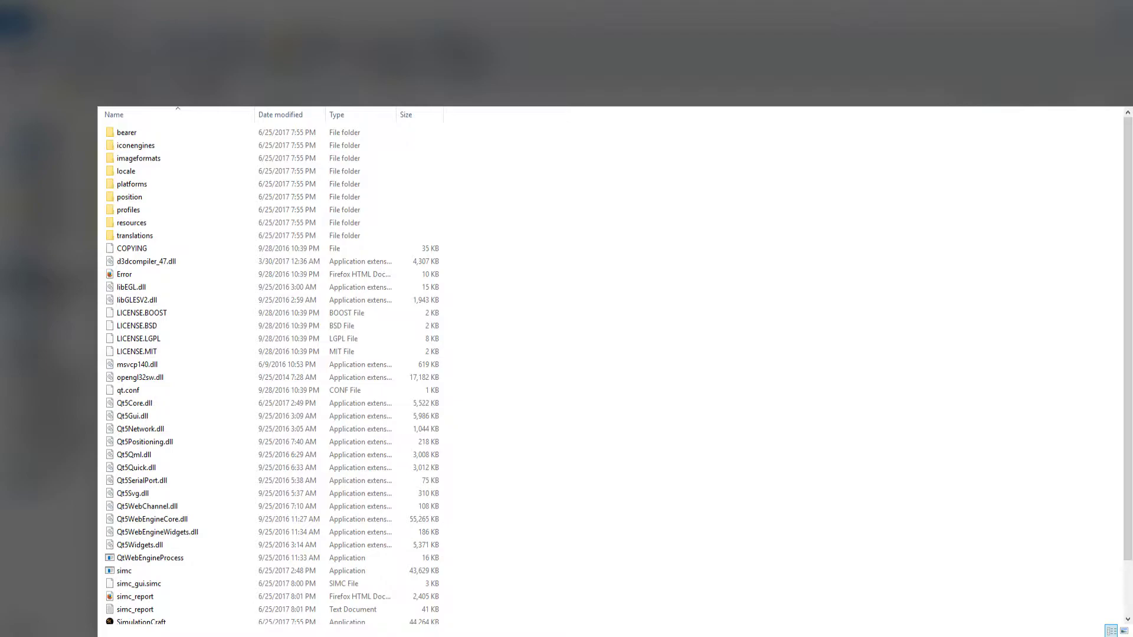
{"action": "scroll", "coordinate": [644, 239], "scroll_direction": "down", "scroll_amount": 2}
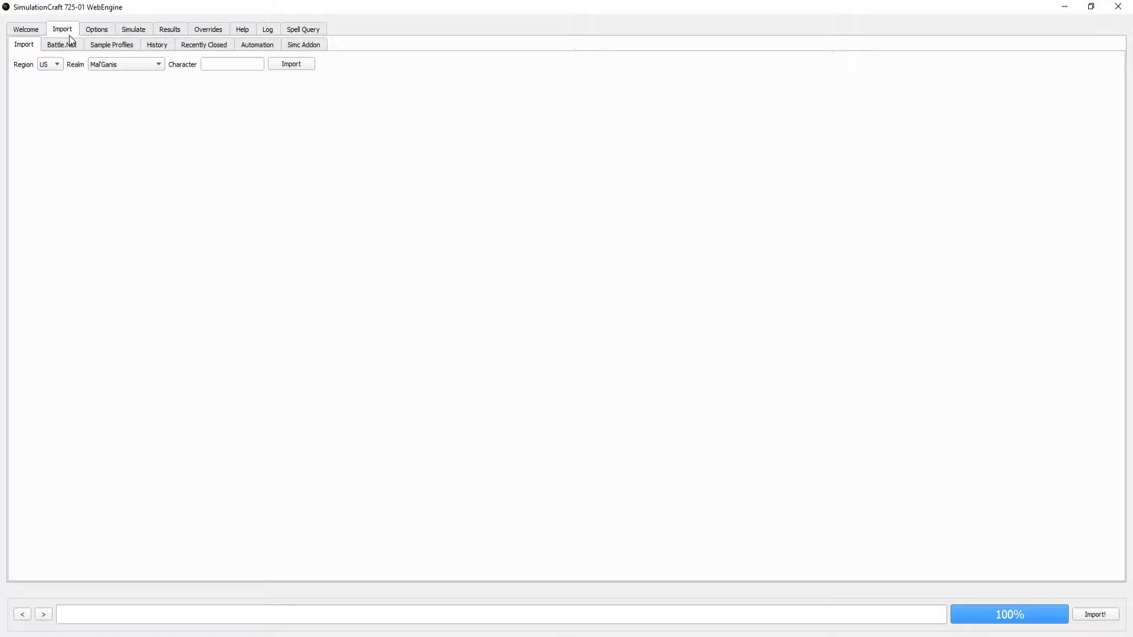
- Review SimulationCraft's global options, including the available thread counts
{"action": "left_click", "coordinate": [97, 29]}
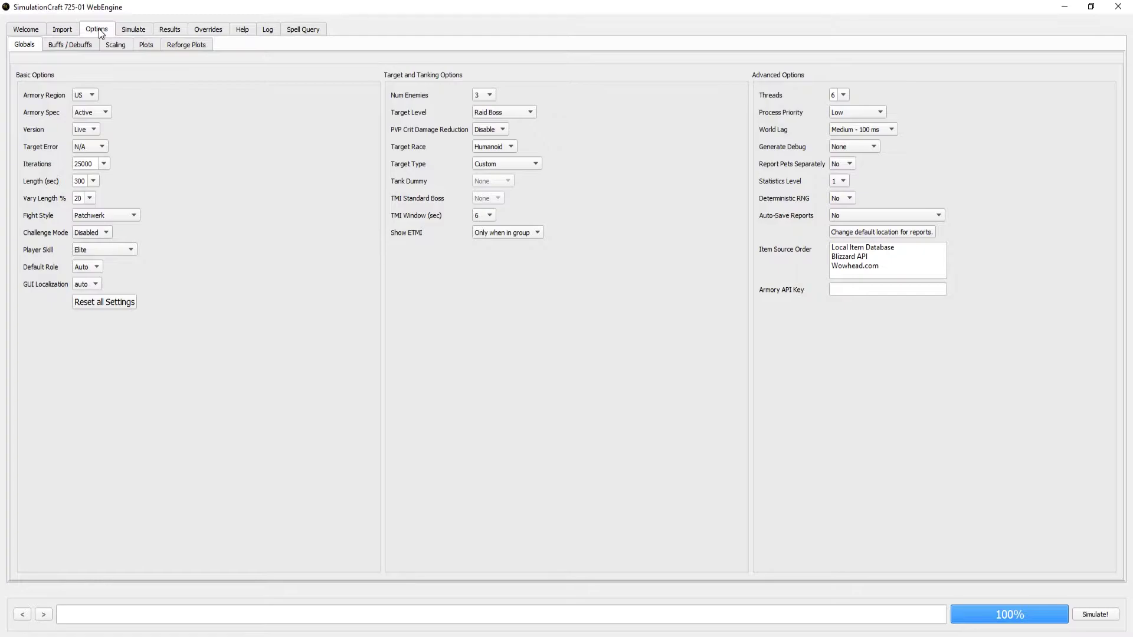
{"action": "left_click", "coordinate": [842, 95]}
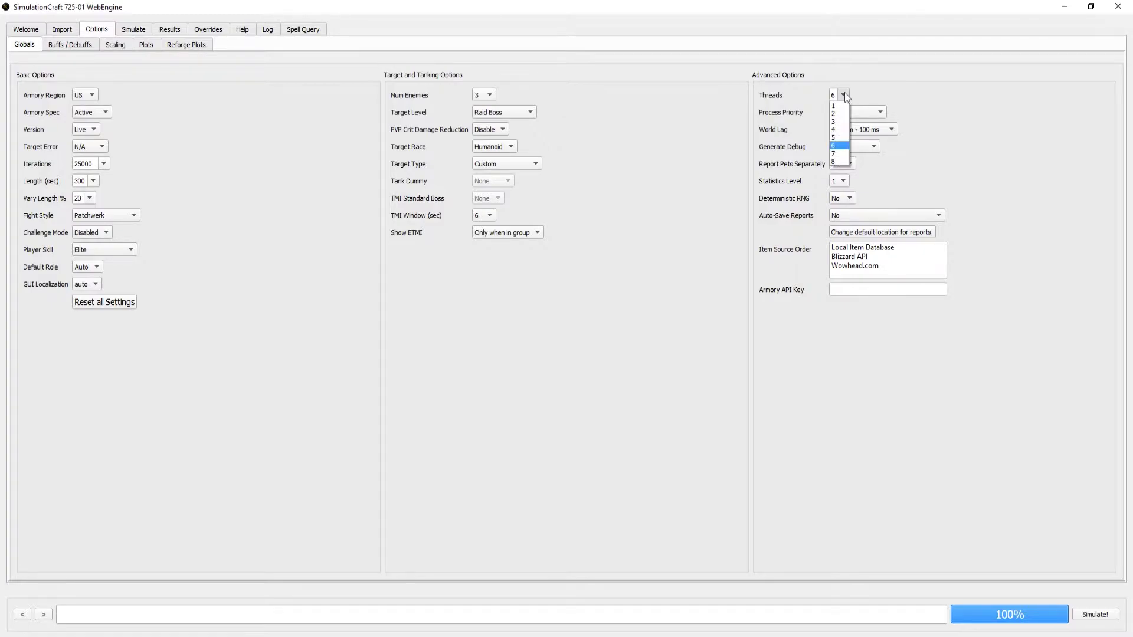
{"action": "left_click", "coordinate": [99, 34]}
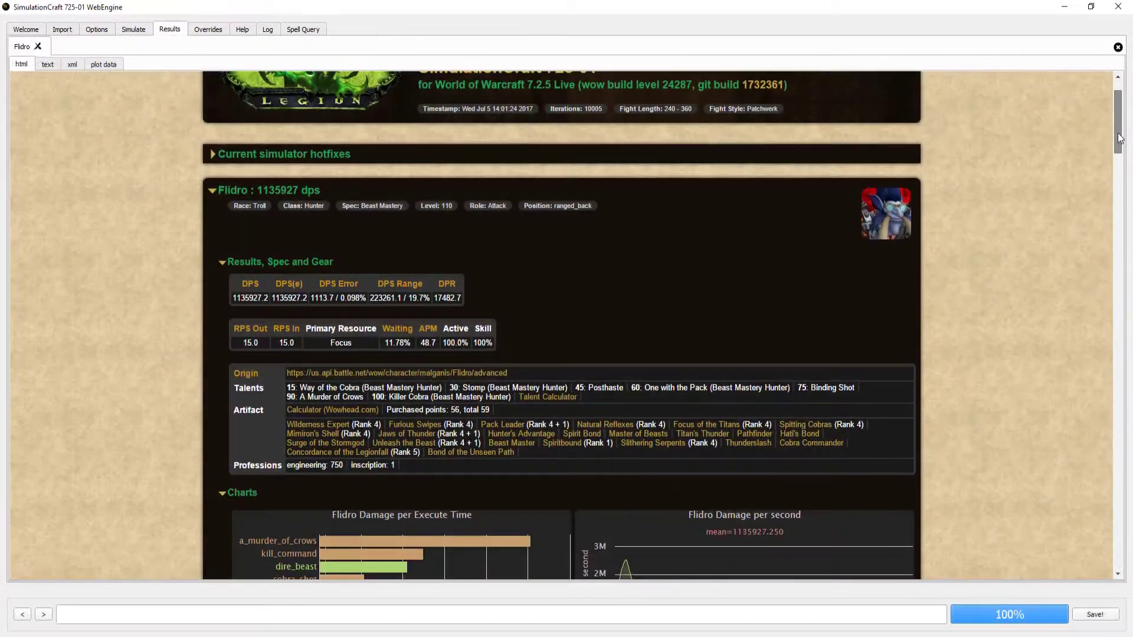
- Read through the character's simulation report, including its damage charts
{"action": "scroll", "coordinate": [1113, 167], "scroll_direction": "down", "scroll_amount": 5}
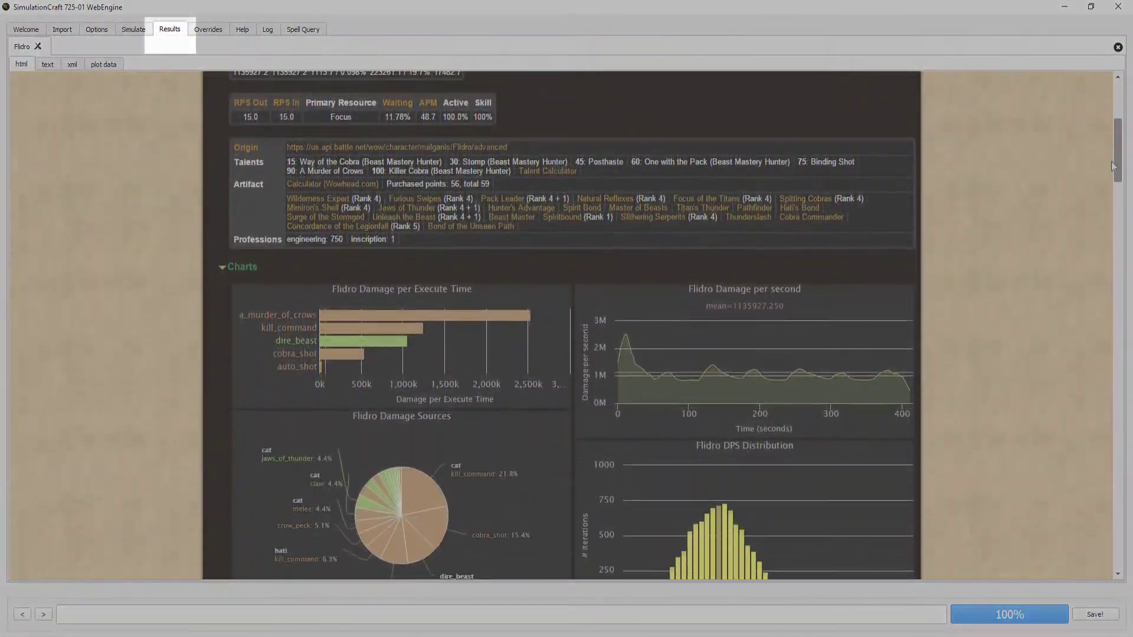
{"action": "scroll", "coordinate": [1113, 167], "scroll_direction": "down", "scroll_amount": 8}
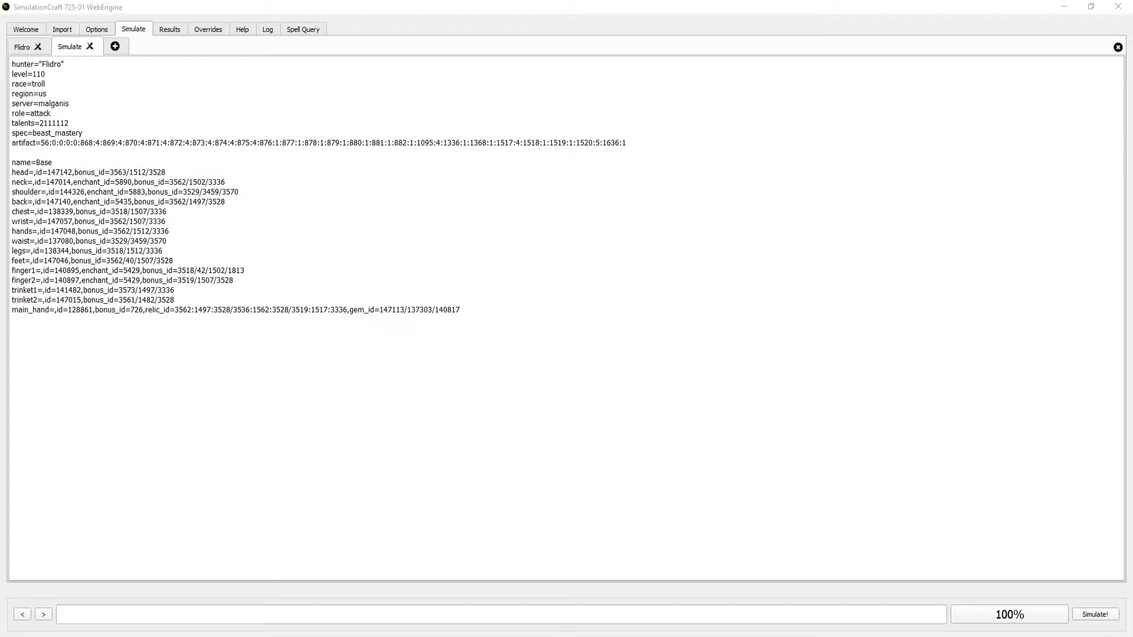
- Select Agility, Crit, Haste, Mastery and Versatility for scale factor calculation in the scaling options
{"action": "left_click", "coordinate": [62, 29]}
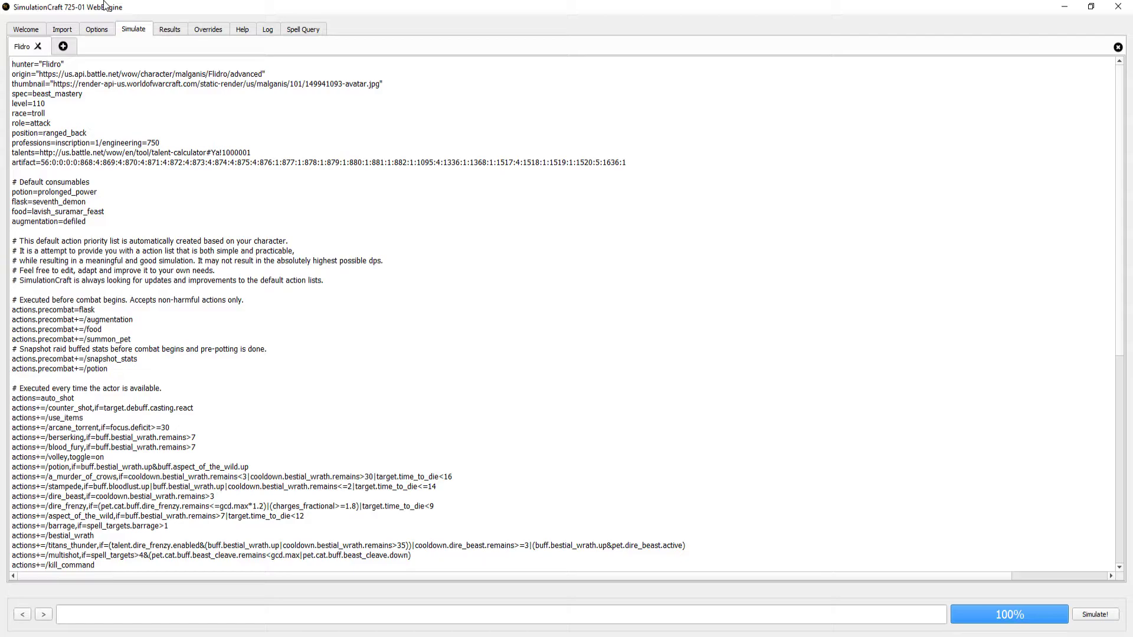
{"action": "left_click", "coordinate": [96, 30]}
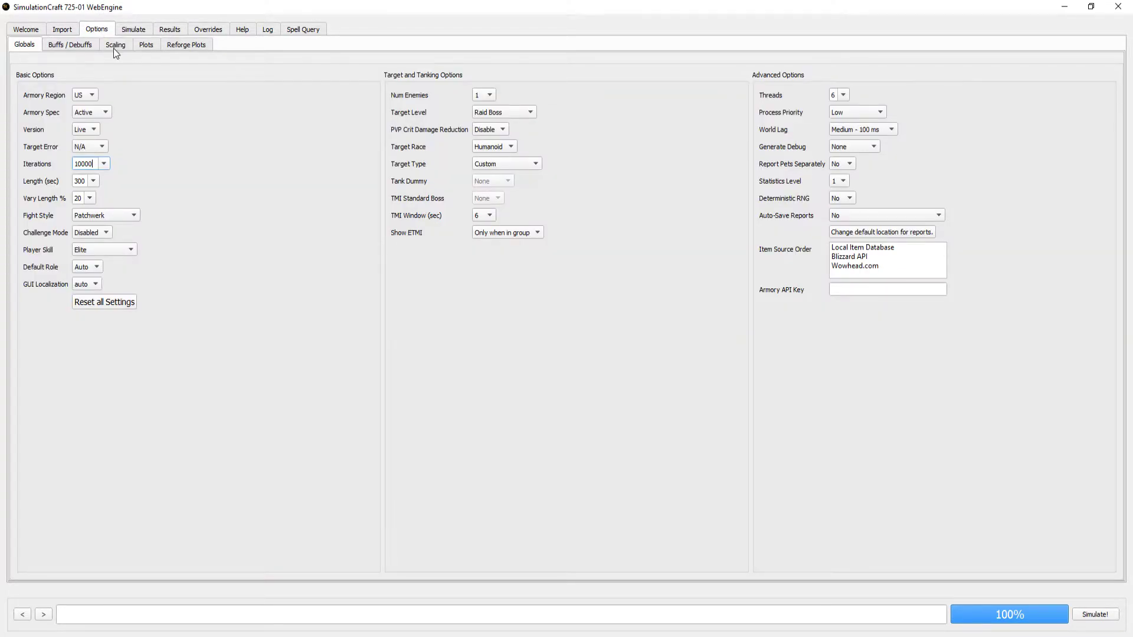
{"action": "left_click", "coordinate": [116, 46]}
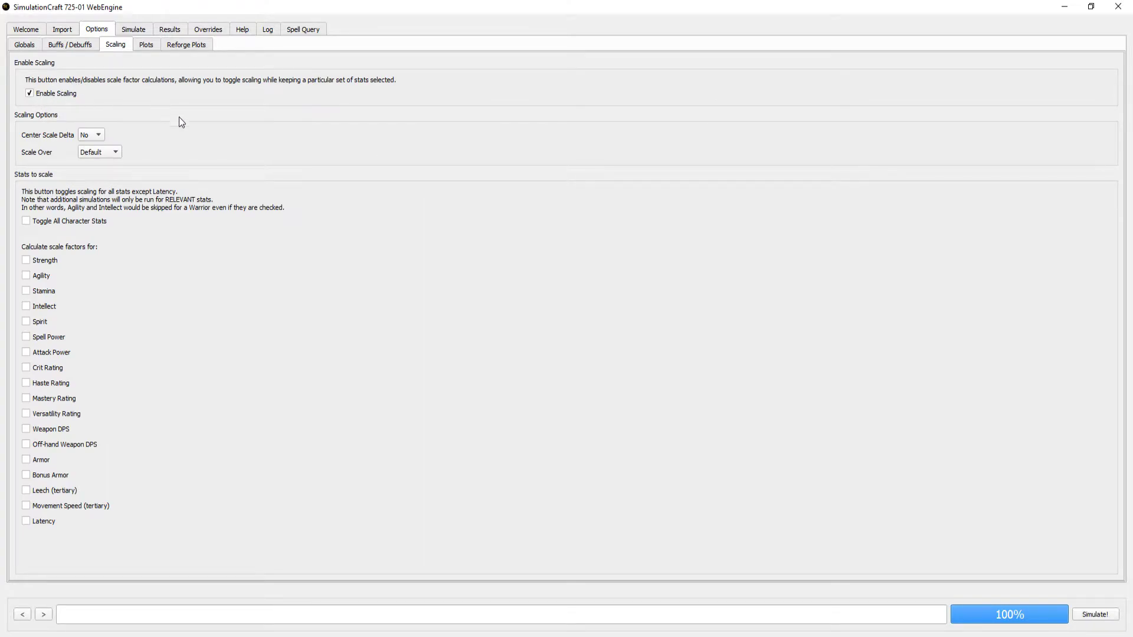
{"action": "left_click", "coordinate": [34, 278]}
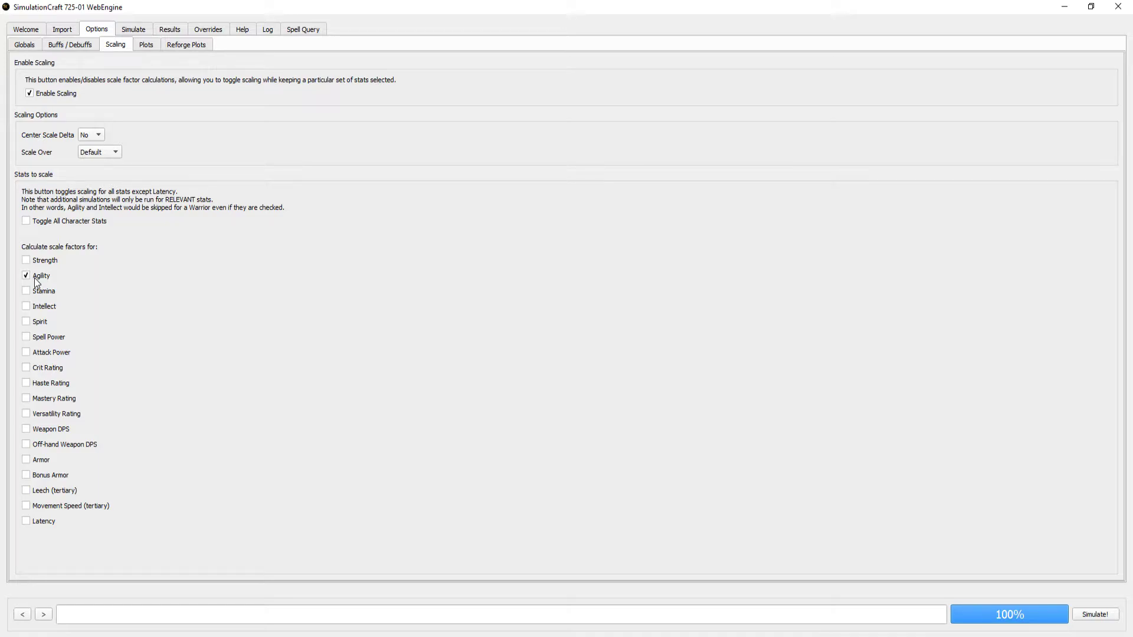
{"action": "left_click", "coordinate": [51, 368]}
- Set the number of simulation iterations to 25000 in the global options
{"action": "left_click", "coordinate": [27, 46]}
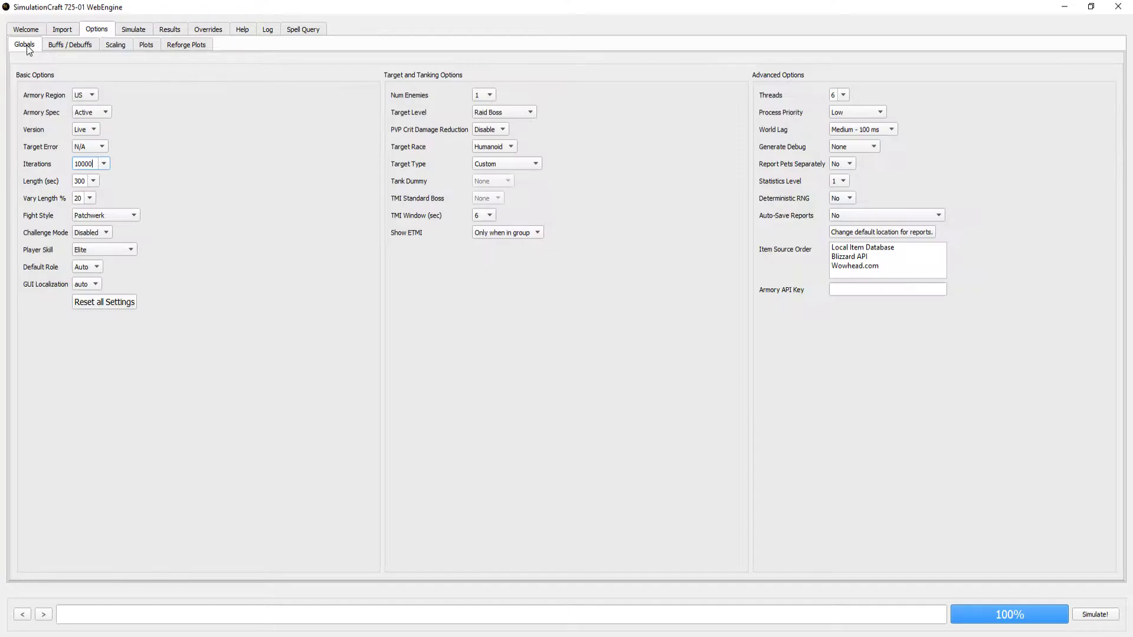
{"action": "left_click", "coordinate": [104, 163]}
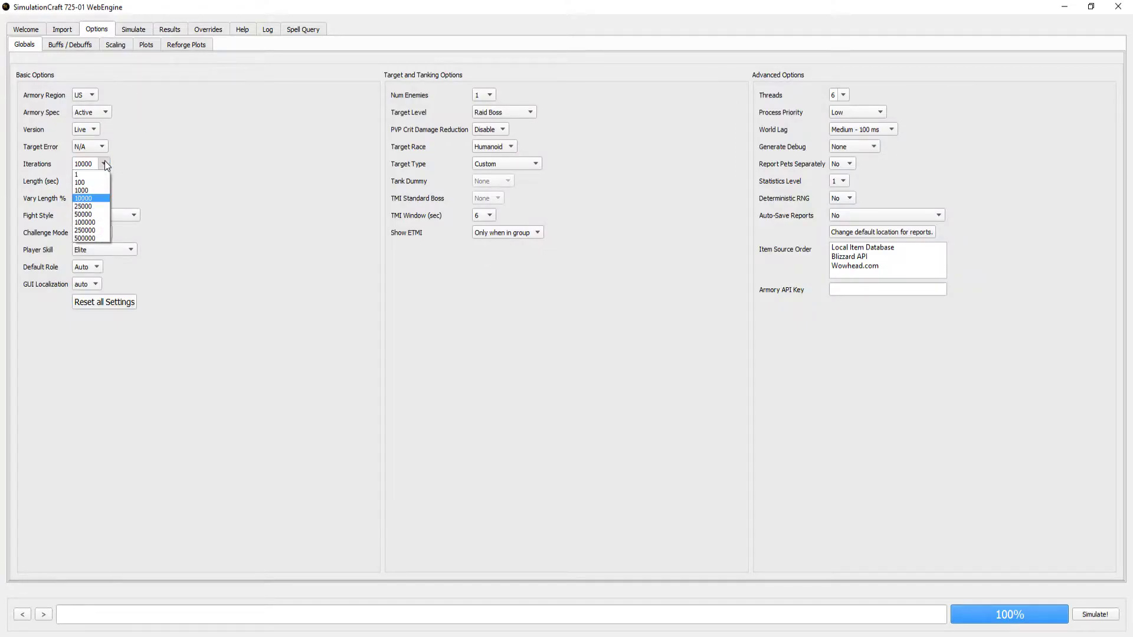
{"action": "left_click", "coordinate": [90, 203]}
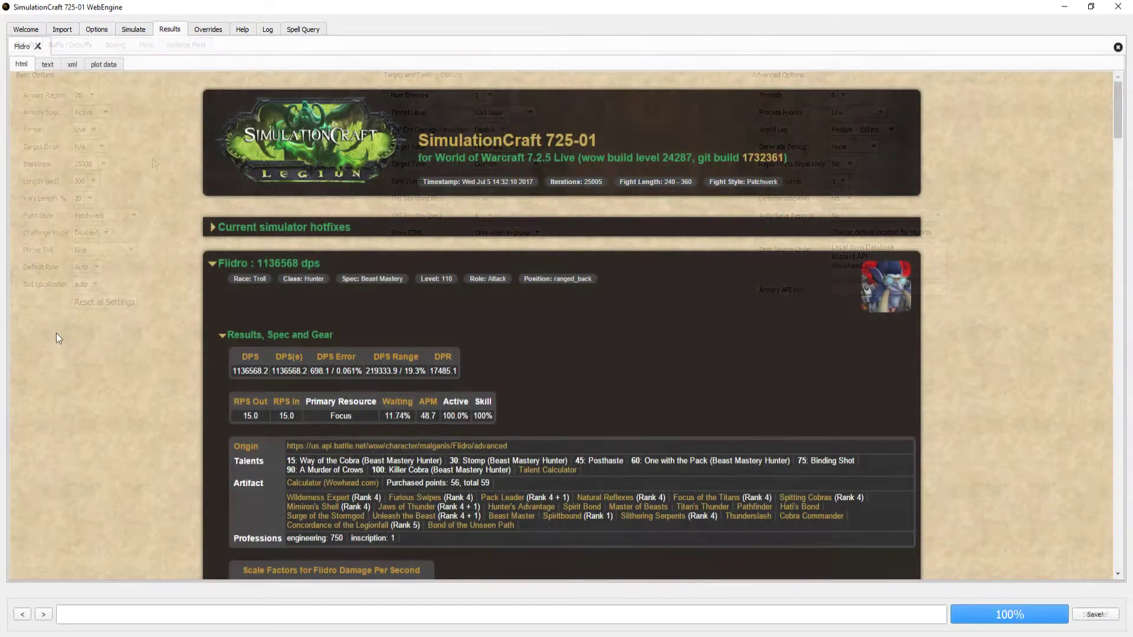
- Find the Pawn string in the scaling report and import it as a scale in the in-game Pawn addon
{"action": "scroll", "coordinate": [55, 333], "scroll_direction": "down", "scroll_amount": 2}
{"action": "scroll", "coordinate": [55, 333], "scroll_direction": "down", "scroll_amount": 3}
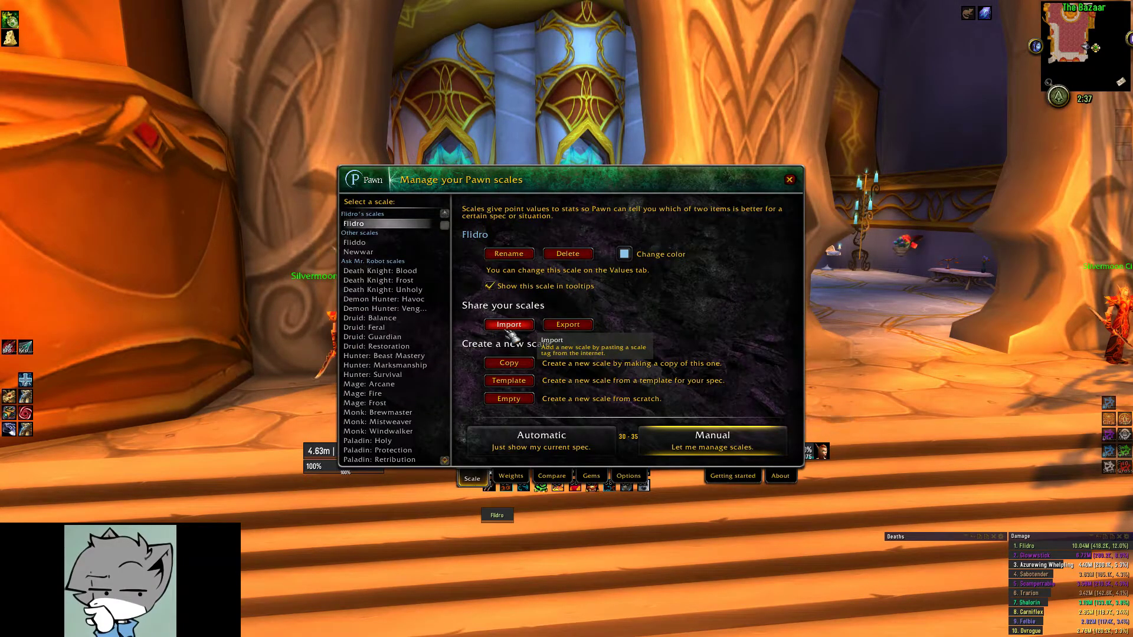
{"action": "left_click", "coordinate": [511, 324]}
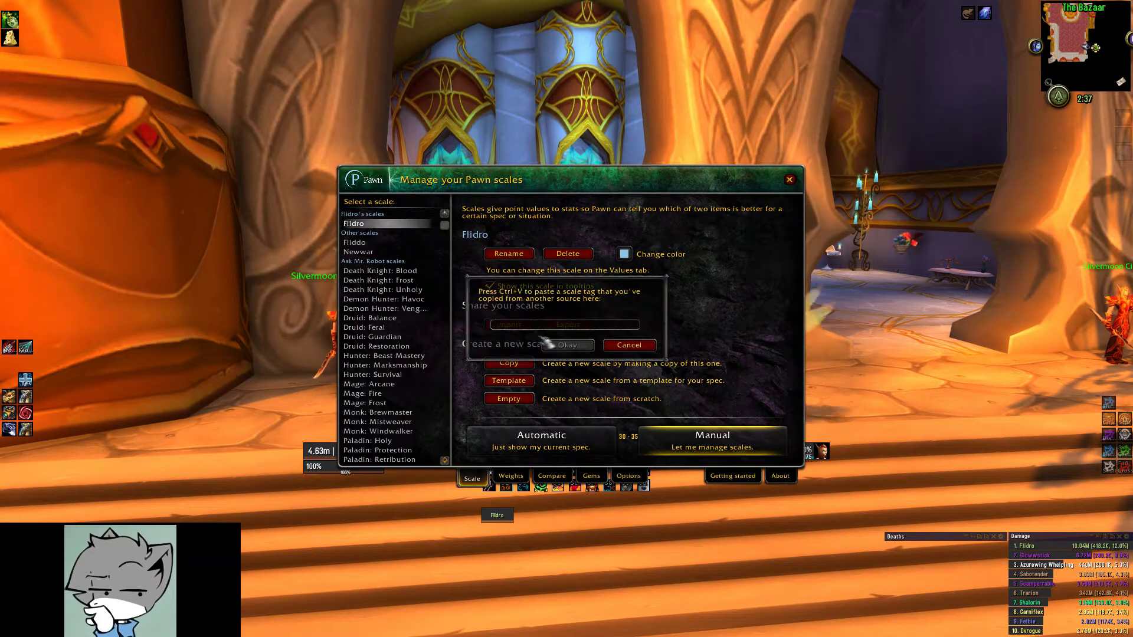
{"action": "key", "text": "ctrl+v"}
{"action": "left_click", "coordinate": [565, 345]}
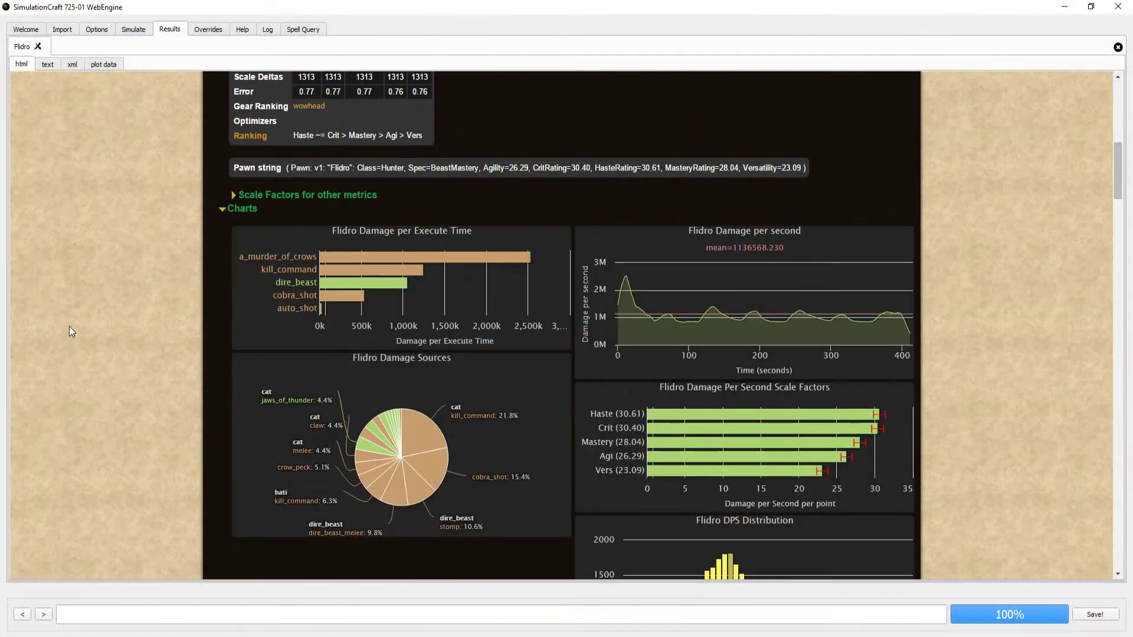
{"action": "scroll", "coordinate": [69, 327], "scroll_direction": "down", "scroll_amount": 2}
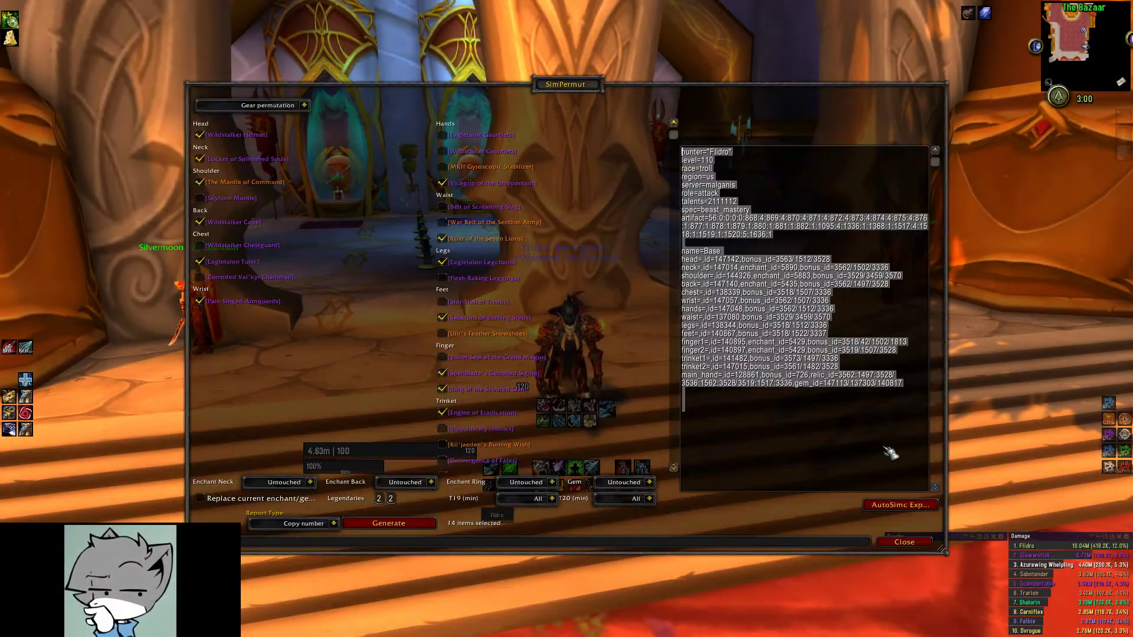
- In the SimPermut options, set the gear report type to Item names and the artifact report type to Relics taken
{"action": "left_click", "coordinate": [351, 108]}
{"action": "left_click", "coordinate": [304, 105]}
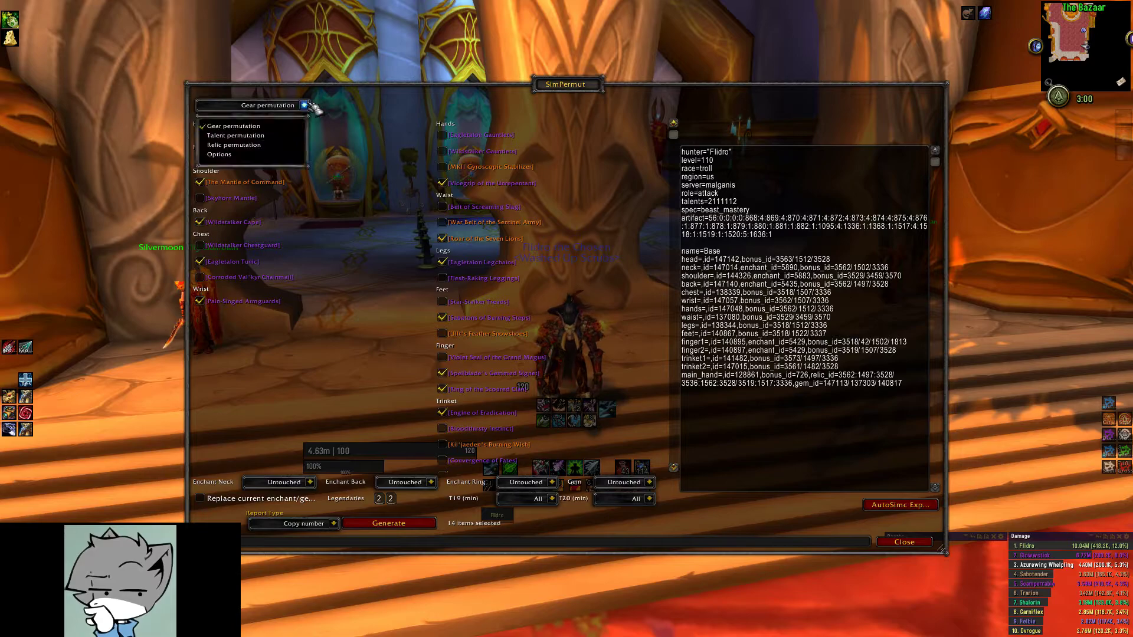
{"action": "left_click", "coordinate": [236, 155]}
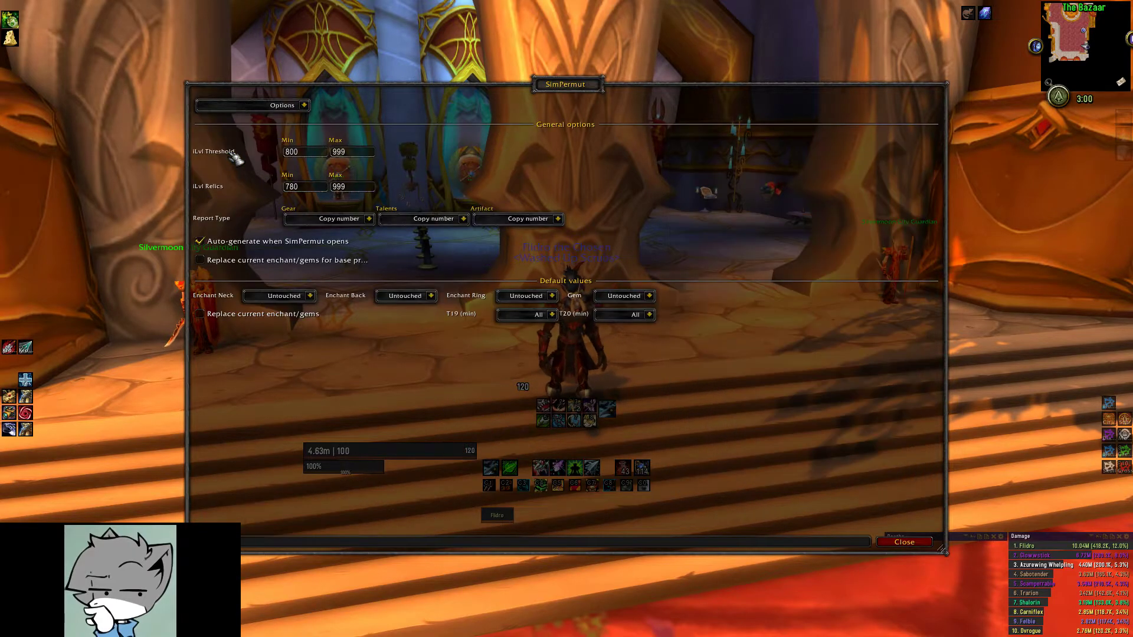
{"action": "left_click", "coordinate": [369, 220]}
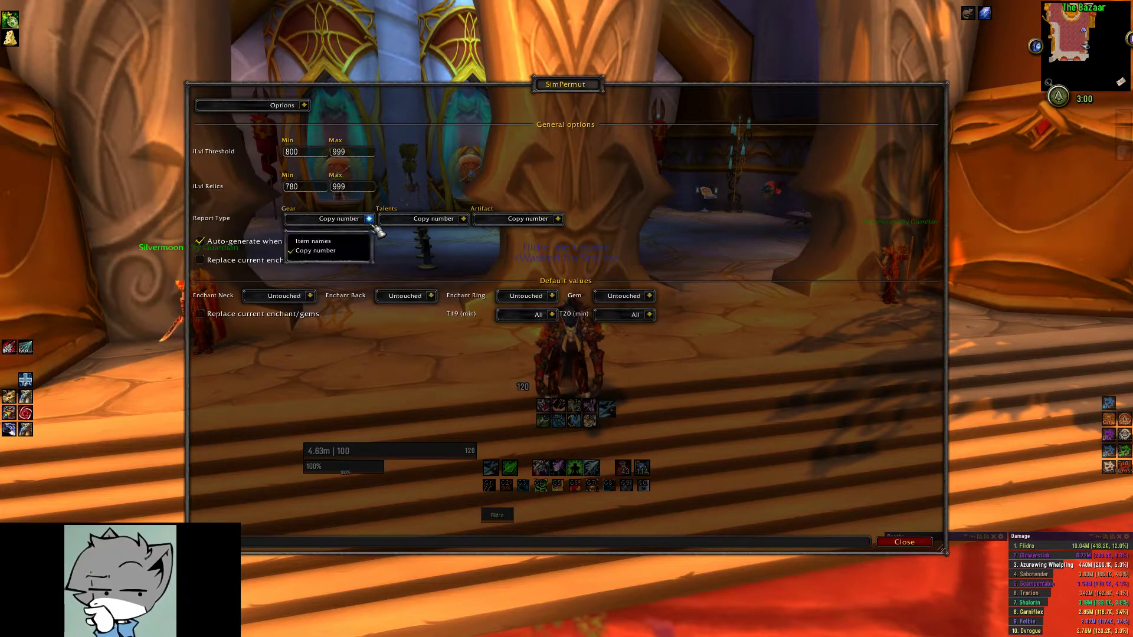
{"action": "left_click", "coordinate": [354, 242]}
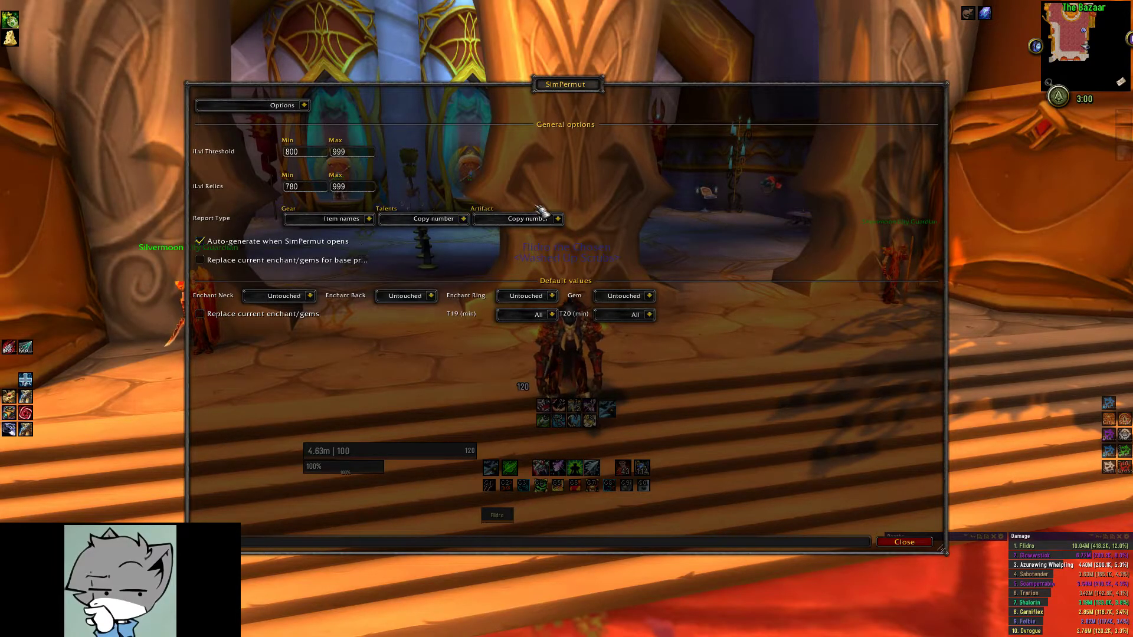
{"action": "left_click", "coordinate": [557, 219]}
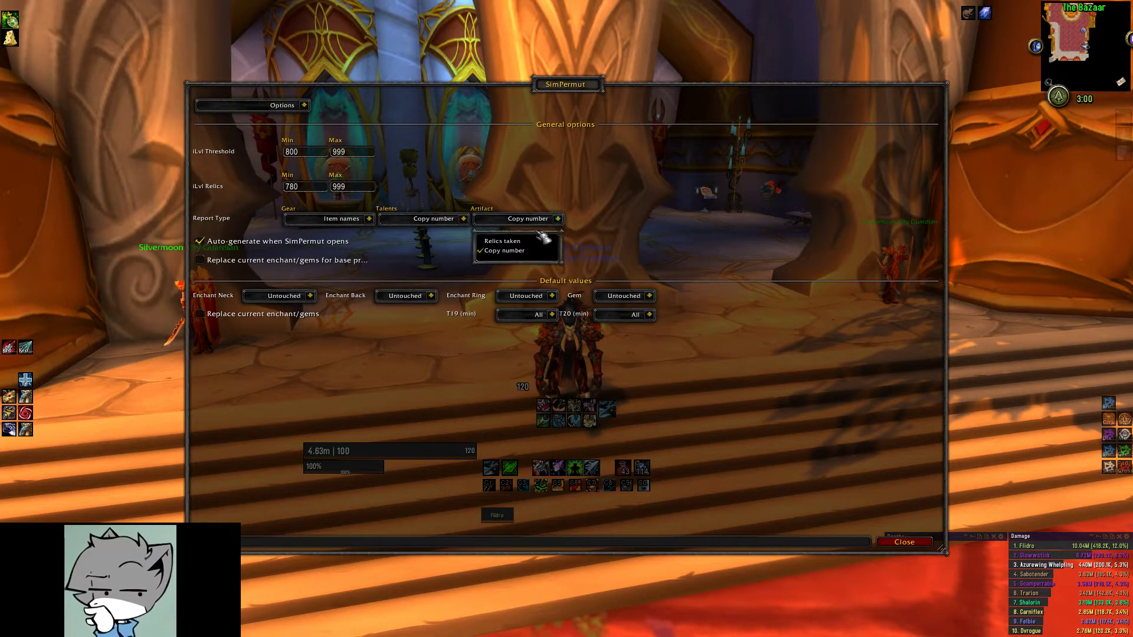
{"action": "left_click", "coordinate": [522, 242]}
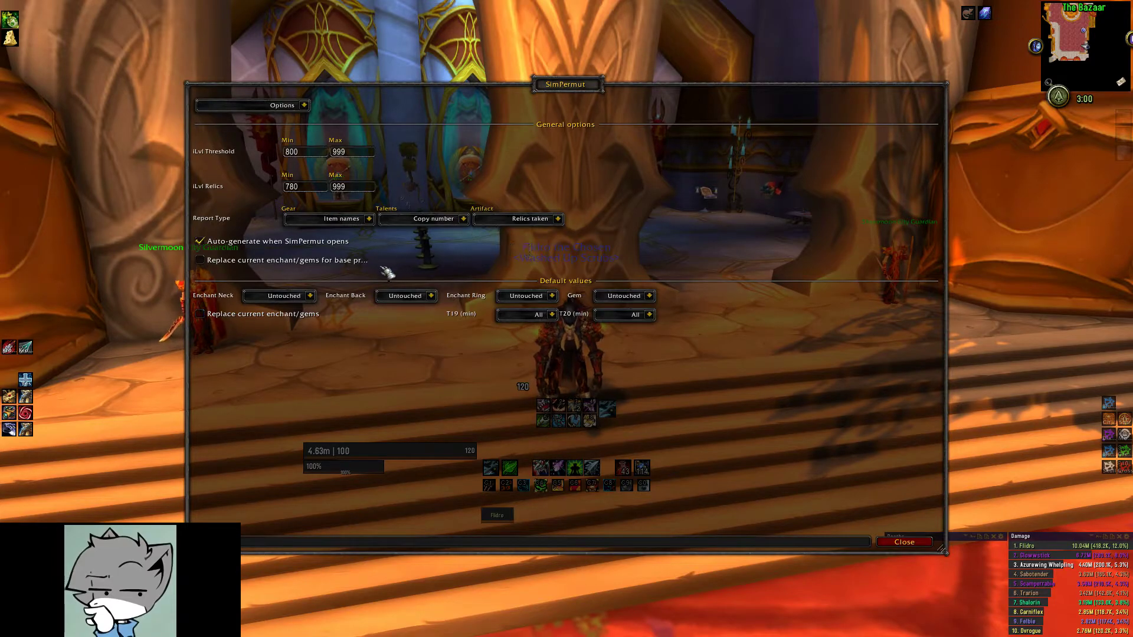
- Look through the default neck, back and ring enchant choices and the gem choices
{"action": "left_click", "coordinate": [310, 297]}
{"action": "left_click", "coordinate": [311, 296]}
{"action": "left_click", "coordinate": [431, 296]}
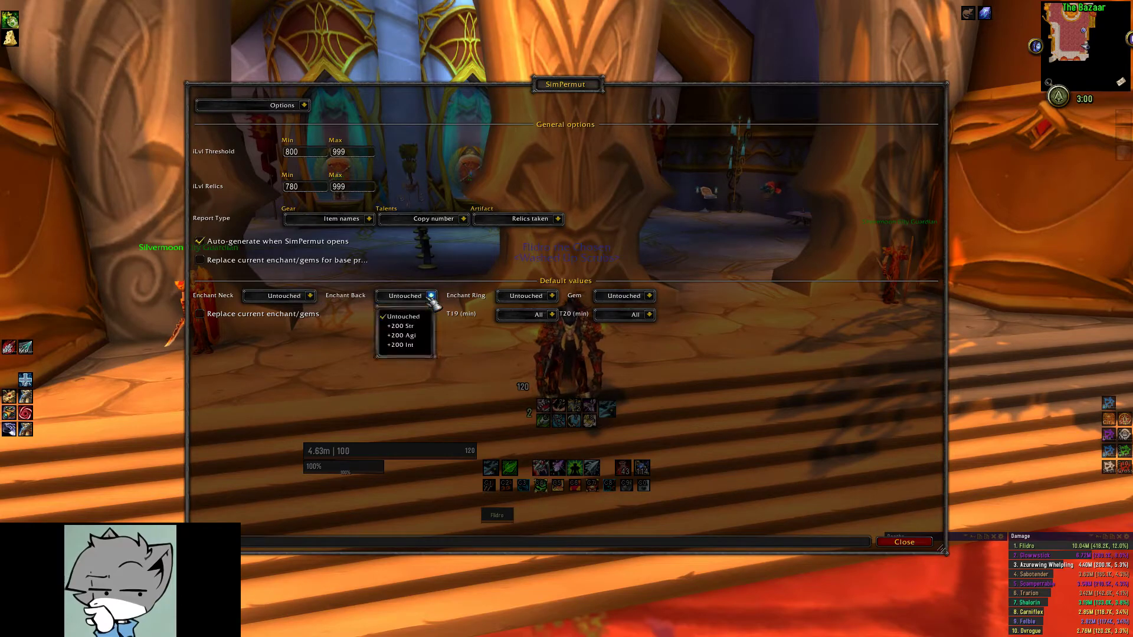
{"action": "left_click", "coordinate": [432, 297]}
{"action": "left_click", "coordinate": [553, 296]}
{"action": "left_click", "coordinate": [553, 296]}
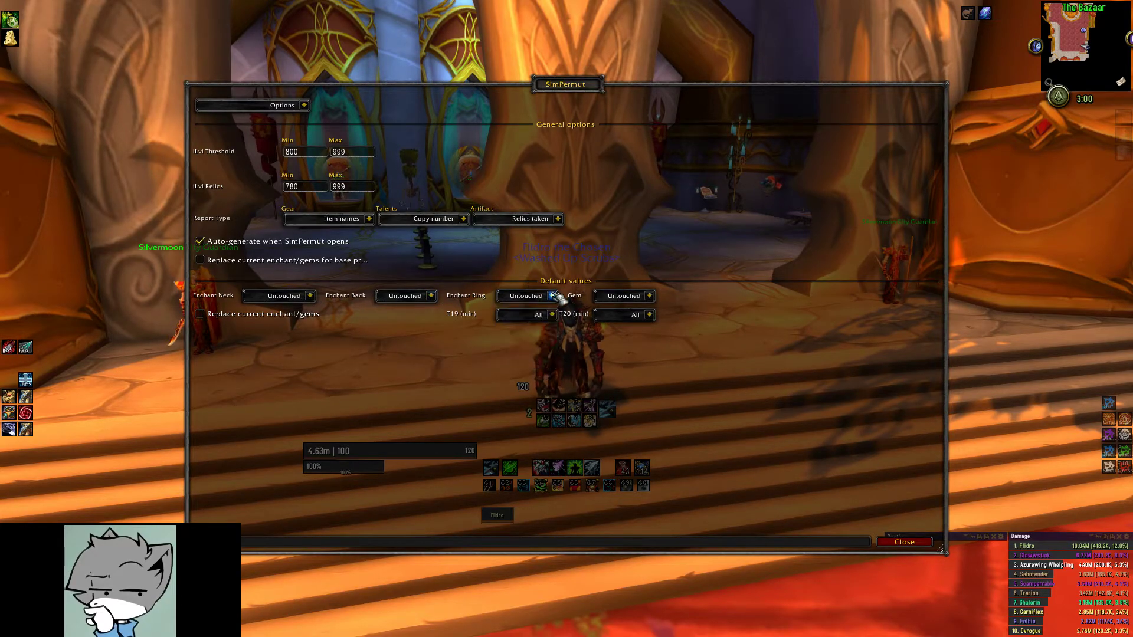
{"action": "left_click", "coordinate": [650, 296]}
{"action": "left_click", "coordinate": [650, 297]}
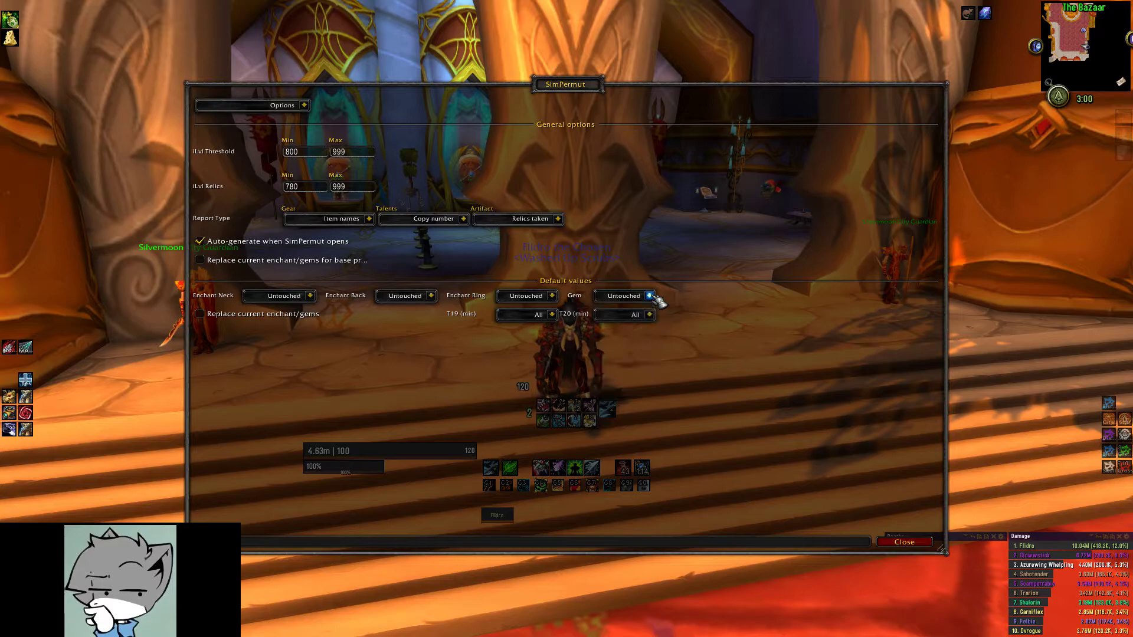
- Return to gear permutation and add the Star-Stalker Treads to the selected feet items
{"action": "left_click", "coordinate": [303, 105]}
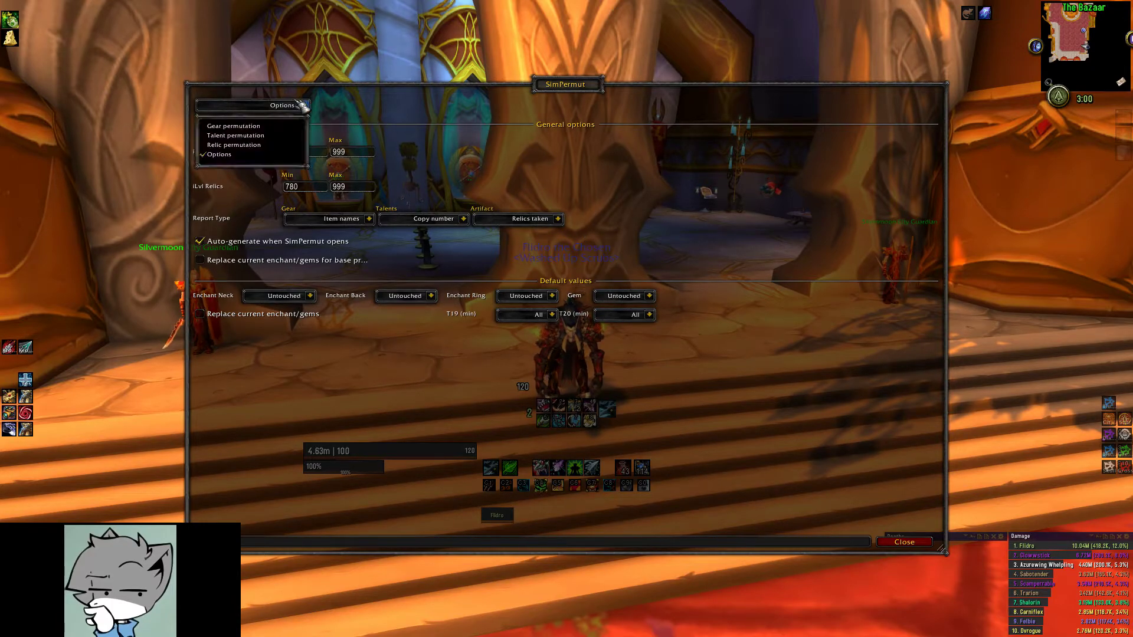
{"action": "left_click", "coordinate": [274, 130]}
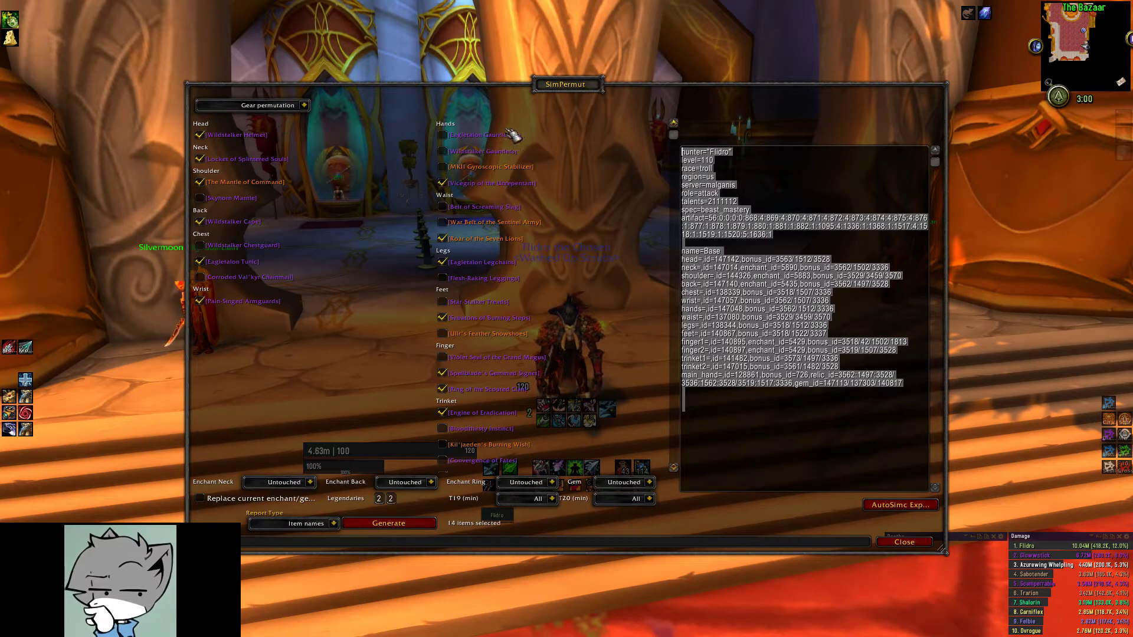
{"action": "key", "text": "Escape"}
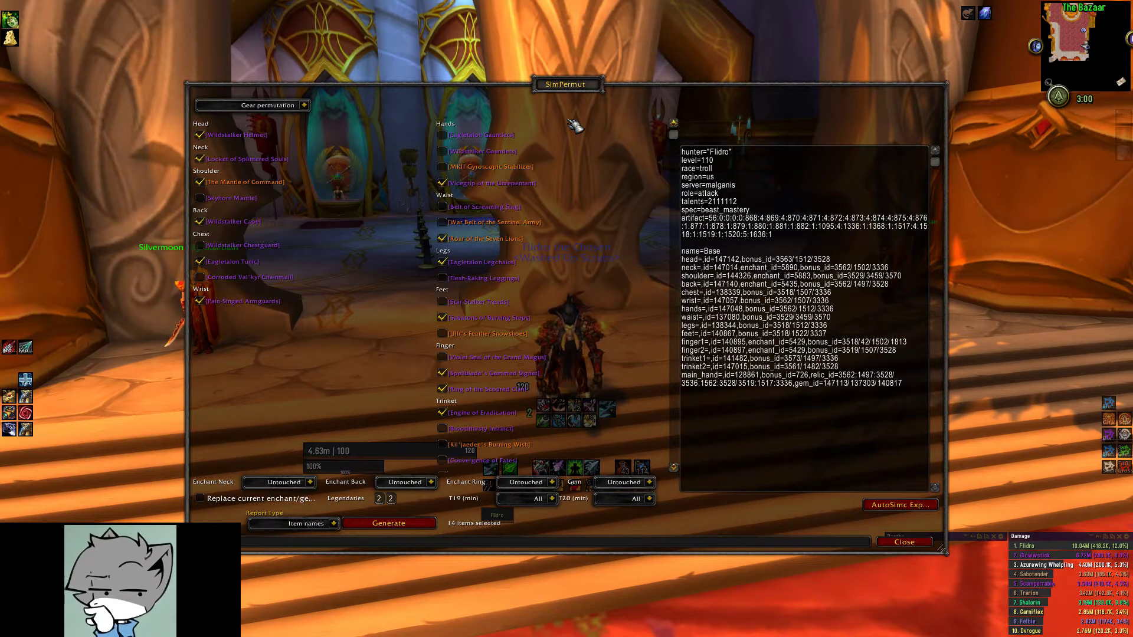
{"action": "scroll", "coordinate": [603, 141], "scroll_direction": "down", "scroll_amount": 1}
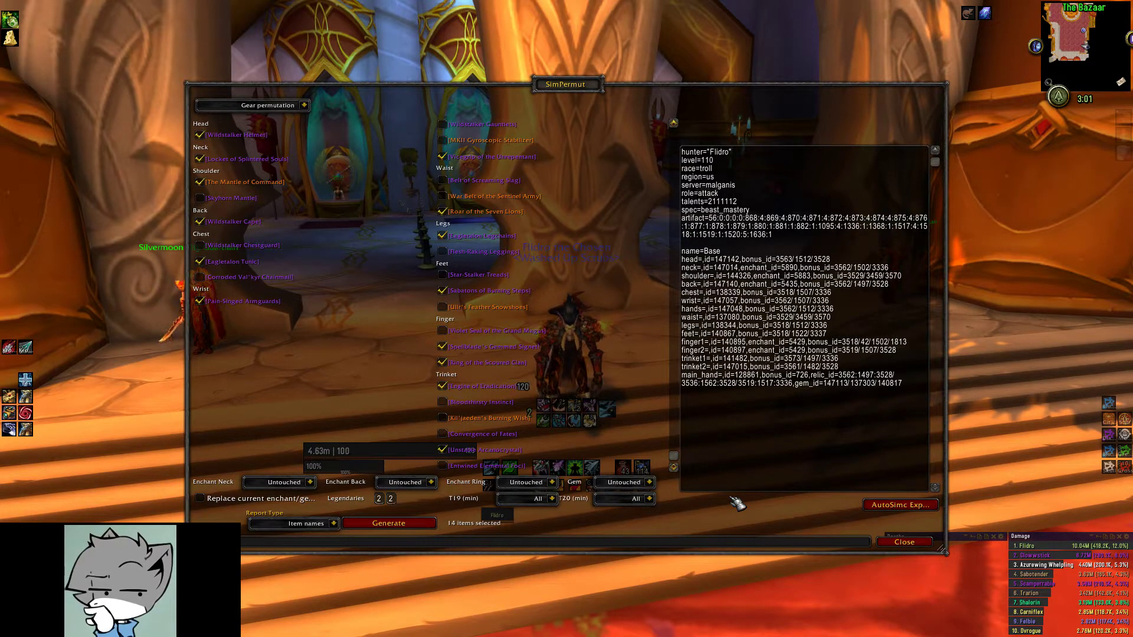
{"action": "mouse_move", "coordinate": [494, 278]}
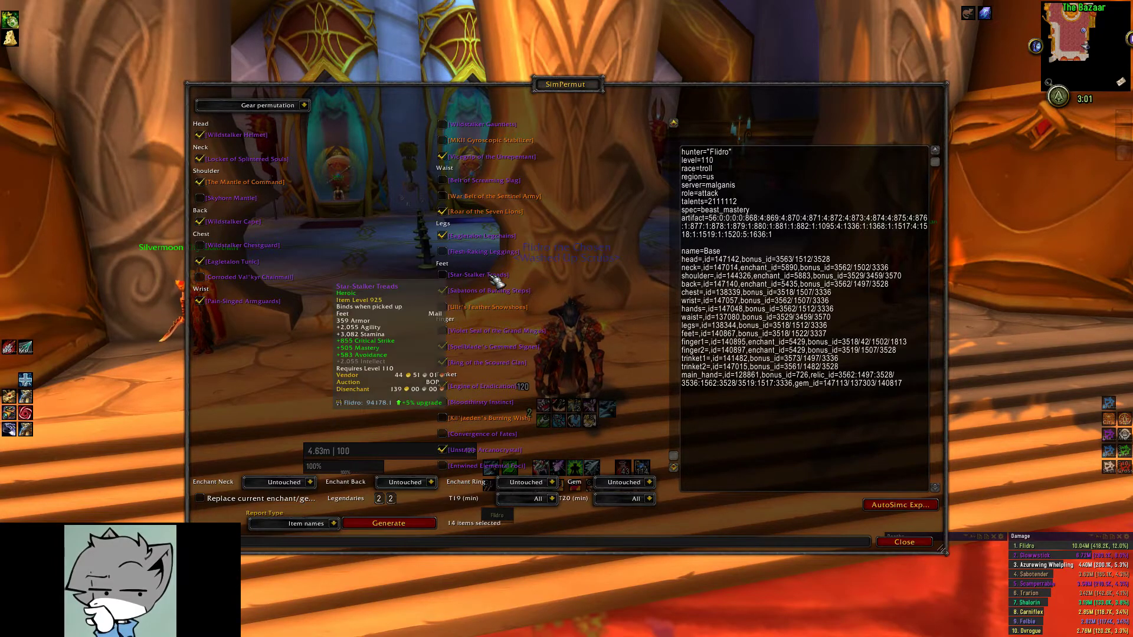
{"action": "left_click", "coordinate": [442, 275]}
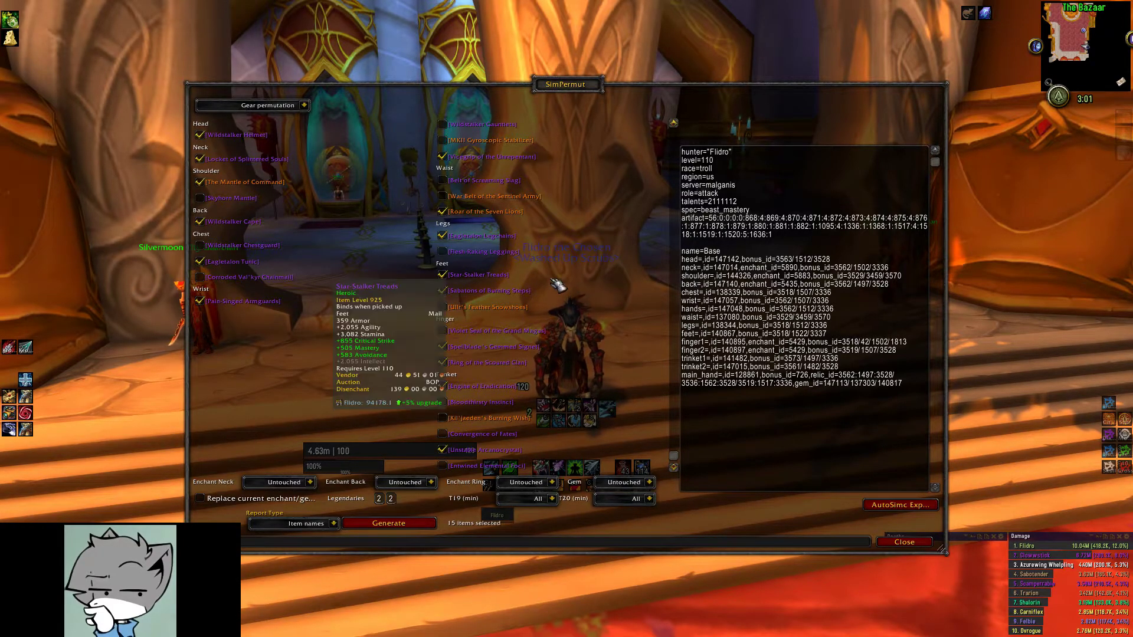
- Generate the gear permutation export in SimPermut, copy all of it, and replace the SimulationCraft simulate profile with it
{"action": "left_click", "coordinate": [426, 530]}
{"action": "left_click", "coordinate": [733, 417]}
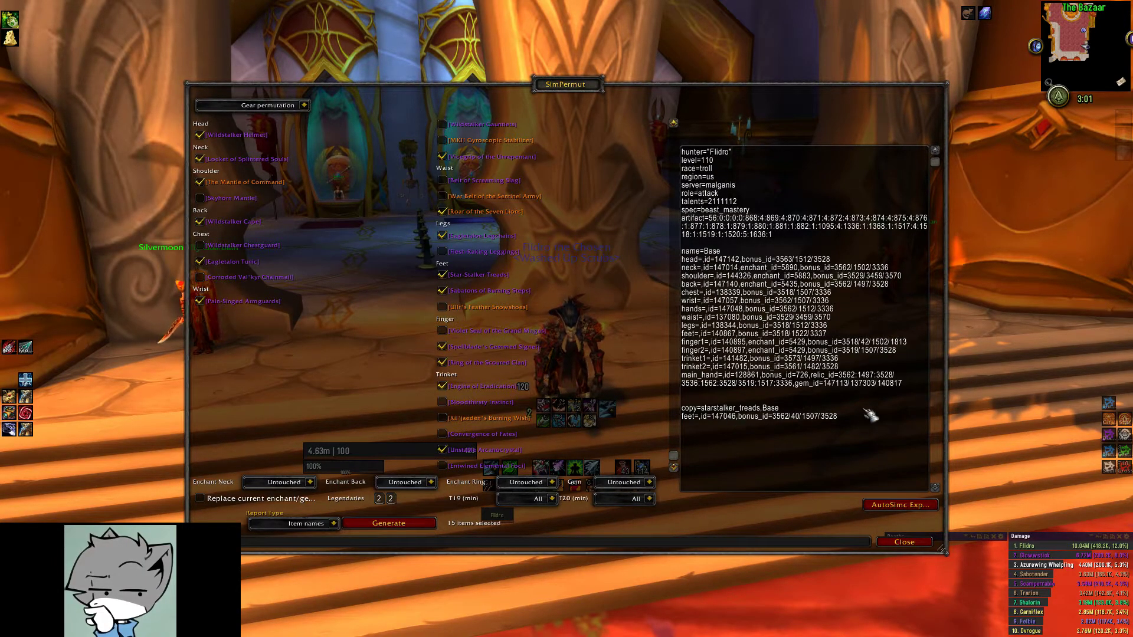
{"action": "key", "text": "ctrl+a"}
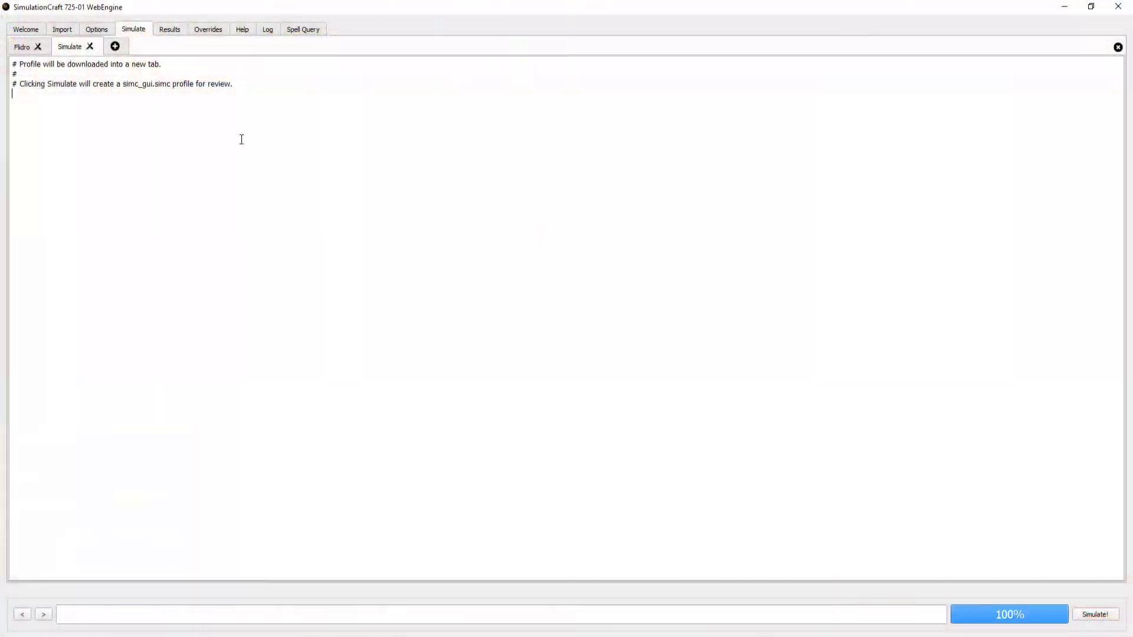
{"action": "key", "text": "ctrl+a"}
{"action": "key", "text": "ctrl+v"}
- Simulate the gear comparison against a single enemy, and queue further runs with more enemies, including one with 3
{"action": "left_click", "coordinate": [96, 29]}
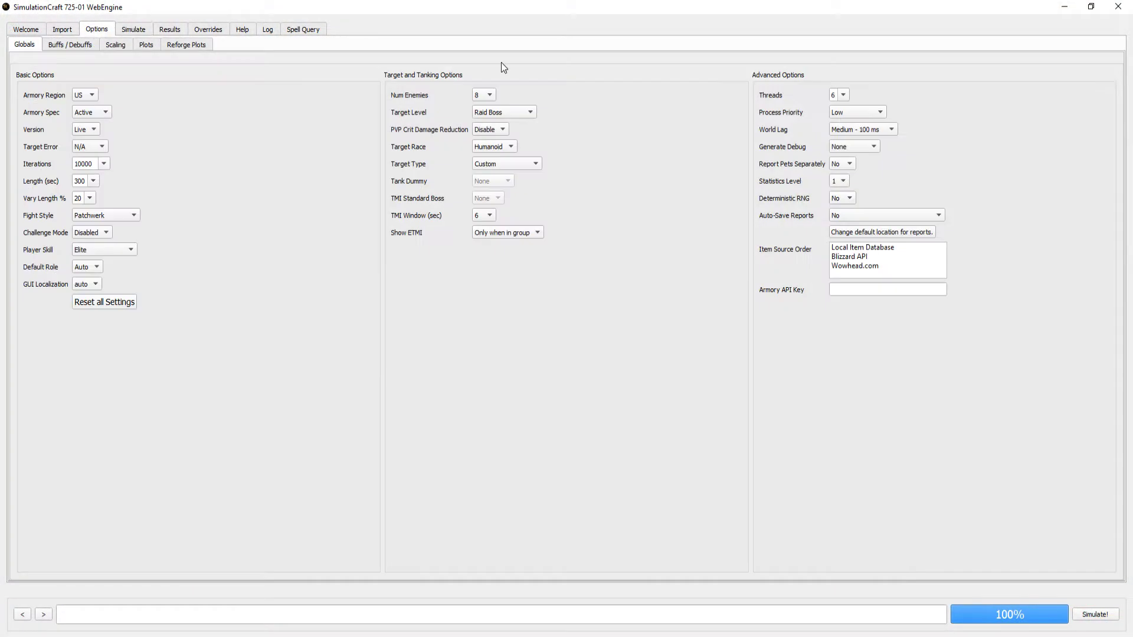
{"action": "left_click", "coordinate": [484, 94]}
{"action": "left_click", "coordinate": [485, 28]}
{"action": "left_click", "coordinate": [1094, 615]}
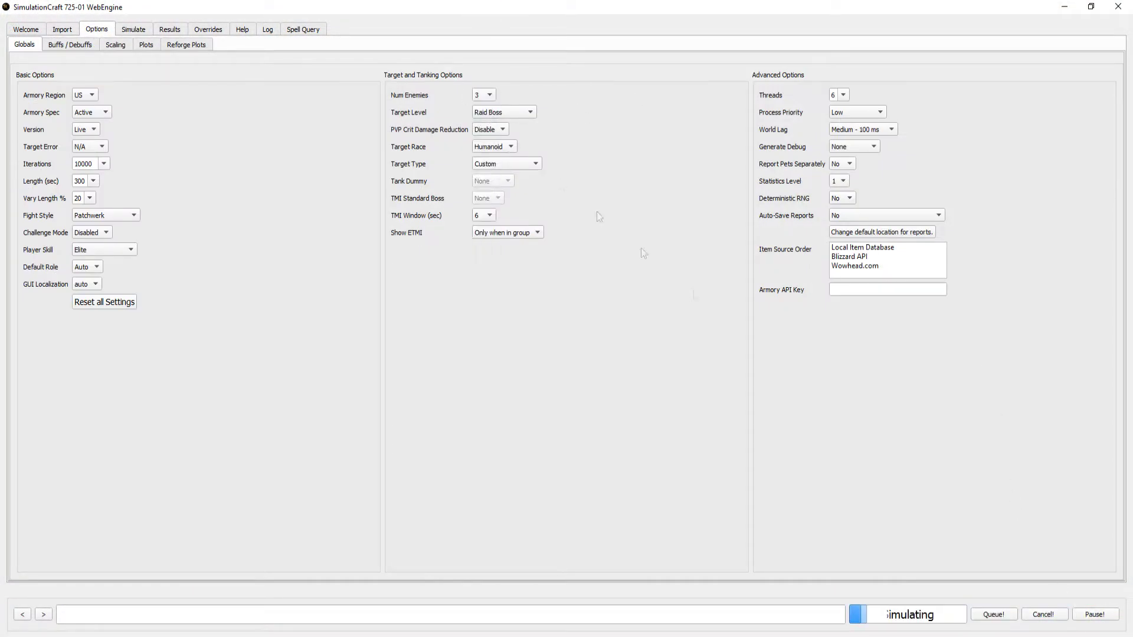
{"action": "left_click", "coordinate": [484, 95]}
{"action": "left_click", "coordinate": [484, 158]}
{"action": "left_click", "coordinate": [987, 615]}
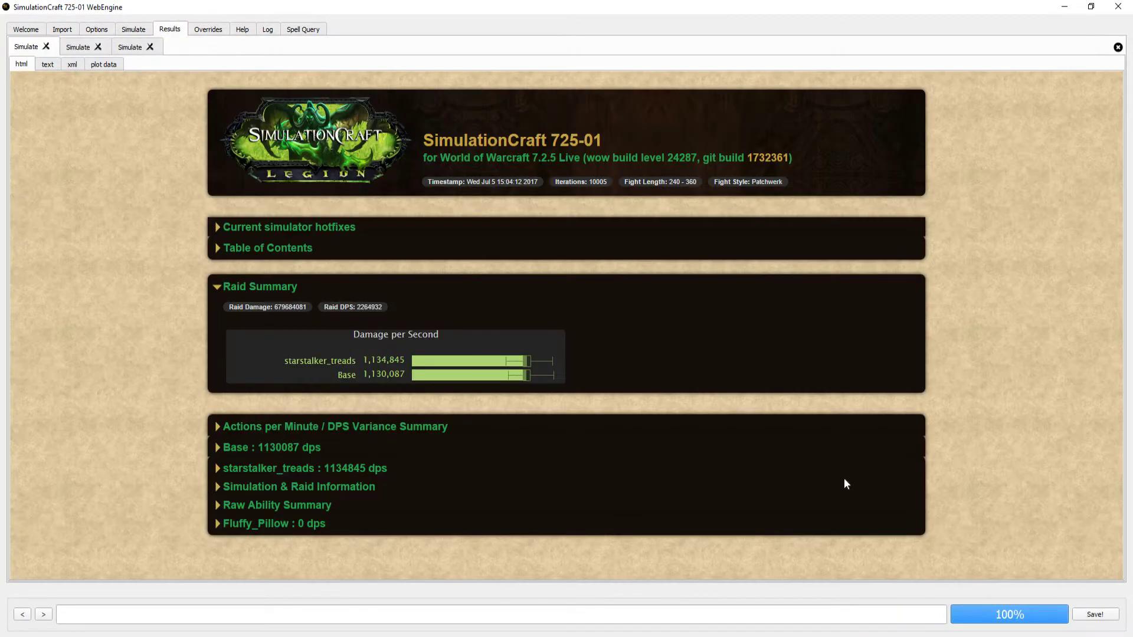
- Compare the damage of starstalker_treads and Base in the second and third simulation reports
{"action": "left_click", "coordinate": [78, 46]}
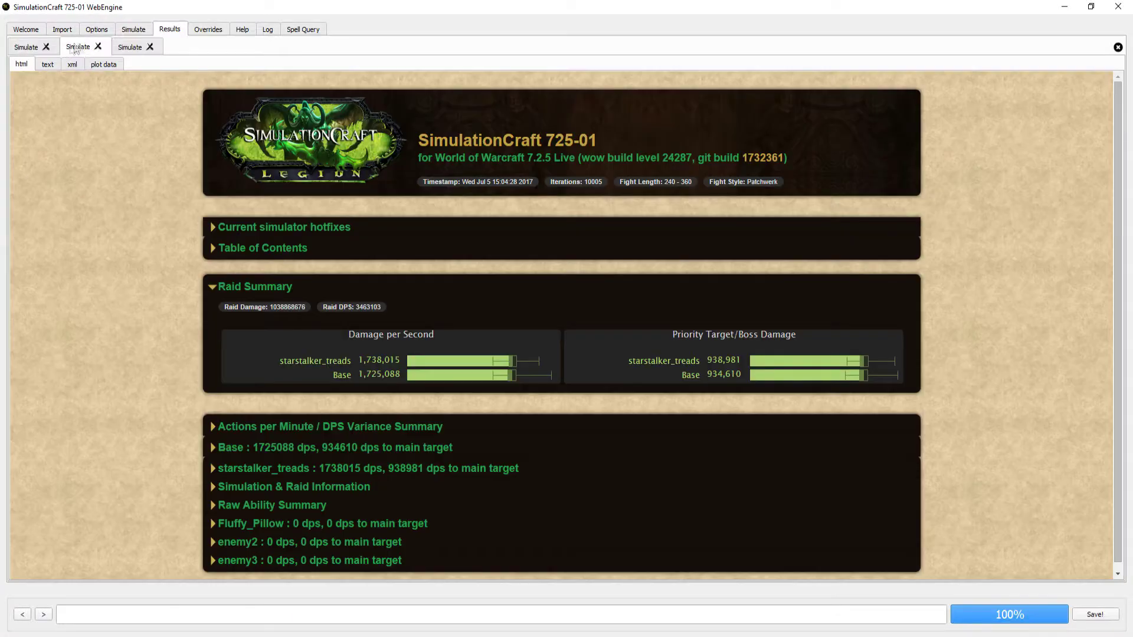
{"action": "left_click", "coordinate": [133, 48]}
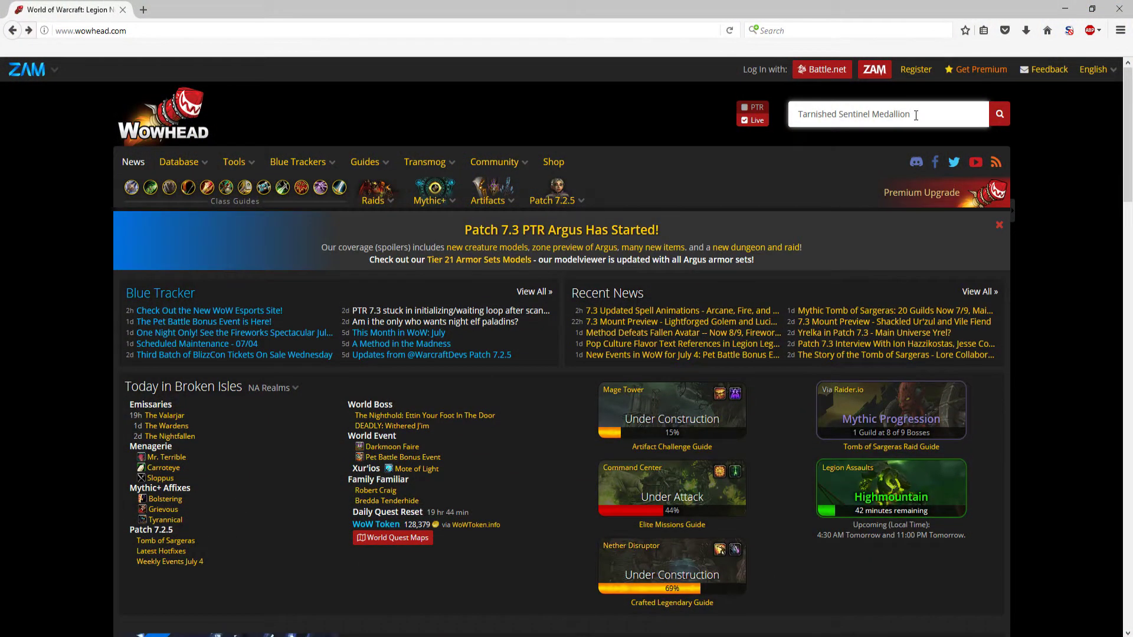
- Switch to Wowhead, search for Tarnished Sentinel Medallion, and select a version of Bloodthirsty Instinct from its Item Level 850+ variants
{"action": "key", "text": "Return"}
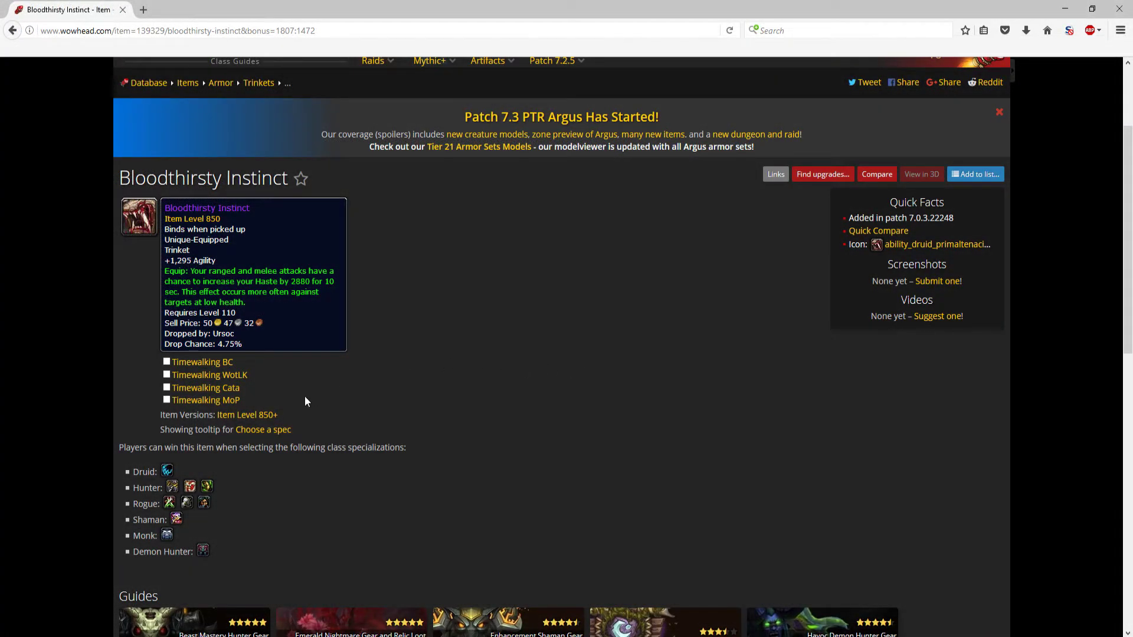
{"action": "left_click", "coordinate": [246, 415]}
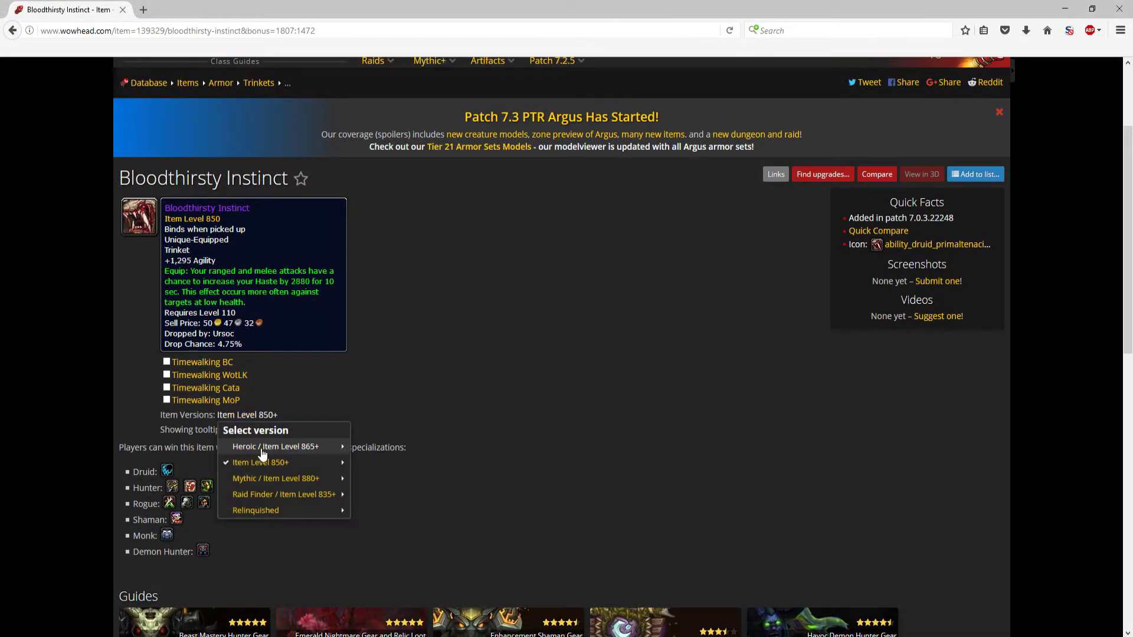
{"action": "mouse_move", "coordinate": [283, 463]}
{"action": "left_click", "coordinate": [389, 561]}
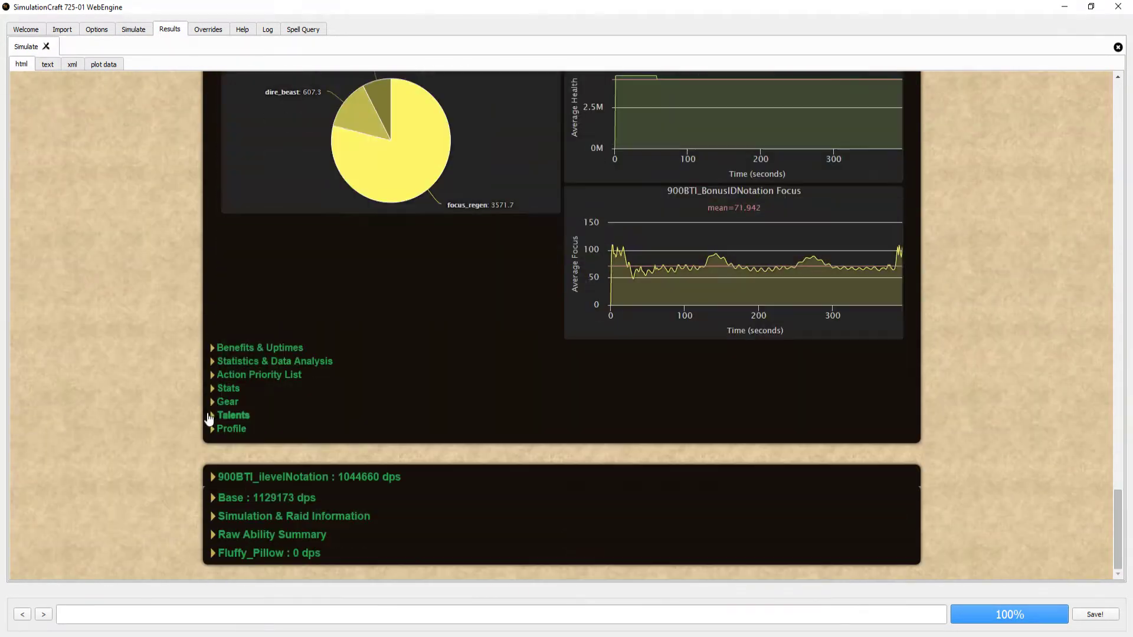
- In the SimulationCraft report, examine the gear details of the 900BTI_BonusIDNotation and 900BTI_ilevelNotation profiles
{"action": "left_click", "coordinate": [218, 401]}
{"action": "scroll", "coordinate": [217, 404], "scroll_direction": "down", "scroll_amount": 5}
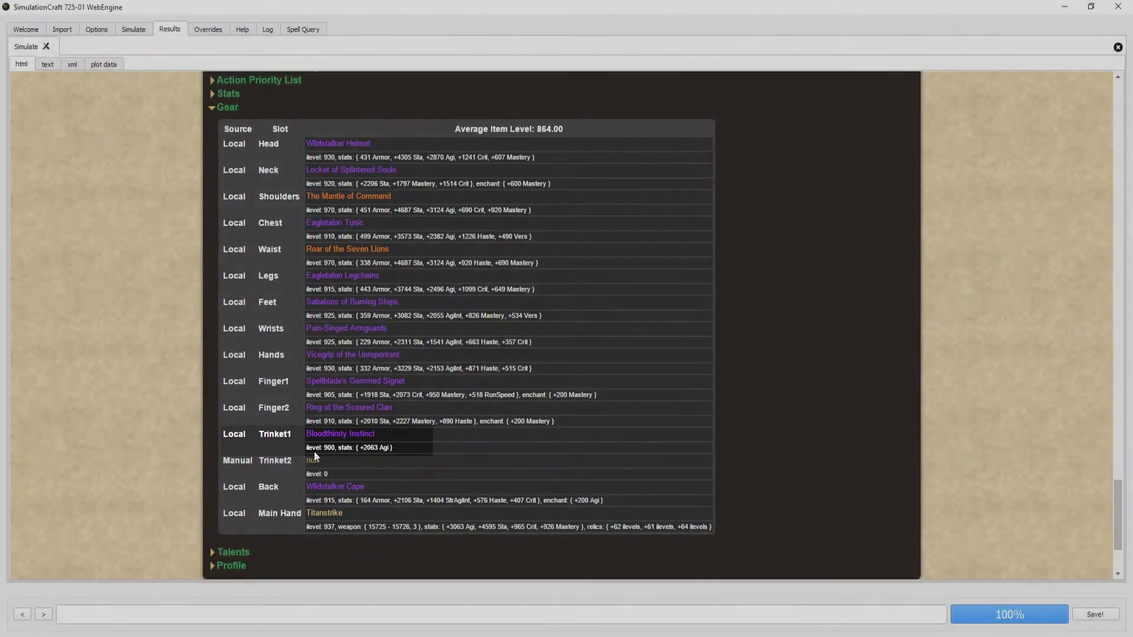
{"action": "scroll", "coordinate": [314, 452], "scroll_direction": "down", "scroll_amount": 15}
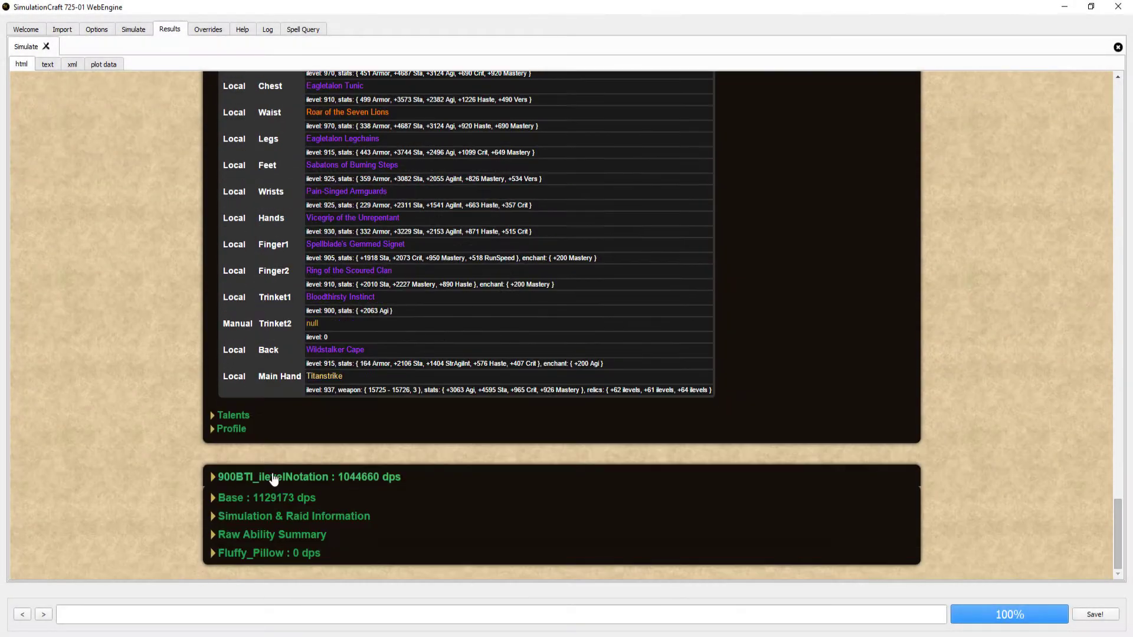
{"action": "left_click", "coordinate": [225, 423]}
{"action": "scroll", "coordinate": [218, 420], "scroll_direction": "down", "scroll_amount": 4}
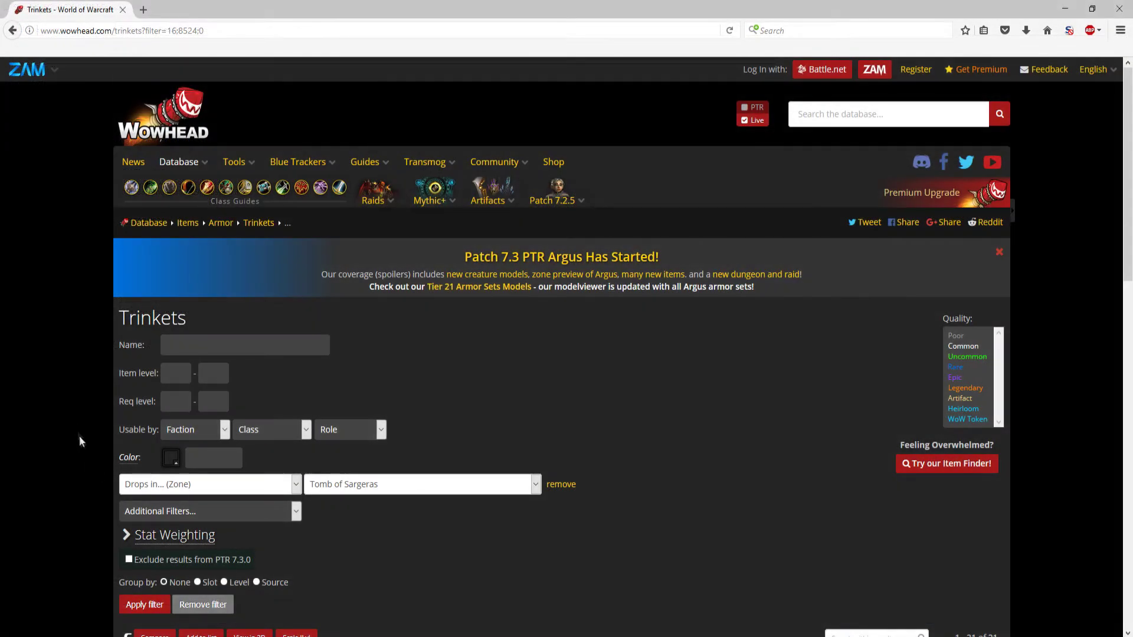
- Look through Wowhead's list of trinkets that drop in the Tomb of Sargeras
{"action": "scroll", "coordinate": [66, 363], "scroll_direction": "down", "scroll_amount": 7}
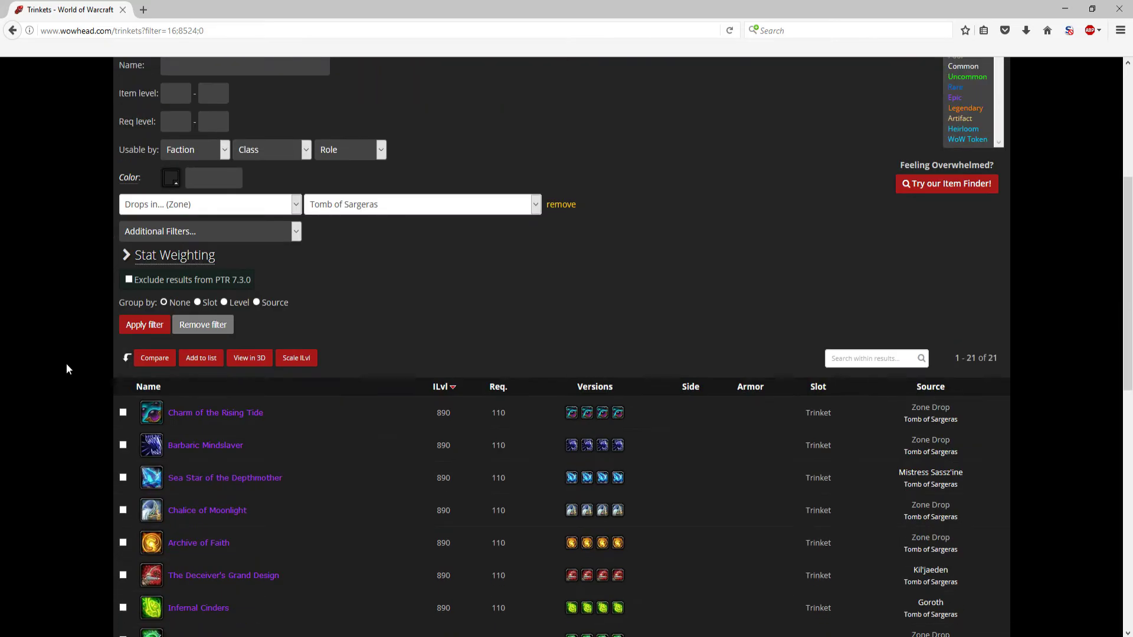
{"action": "scroll", "coordinate": [66, 363], "scroll_direction": "down", "scroll_amount": 6}
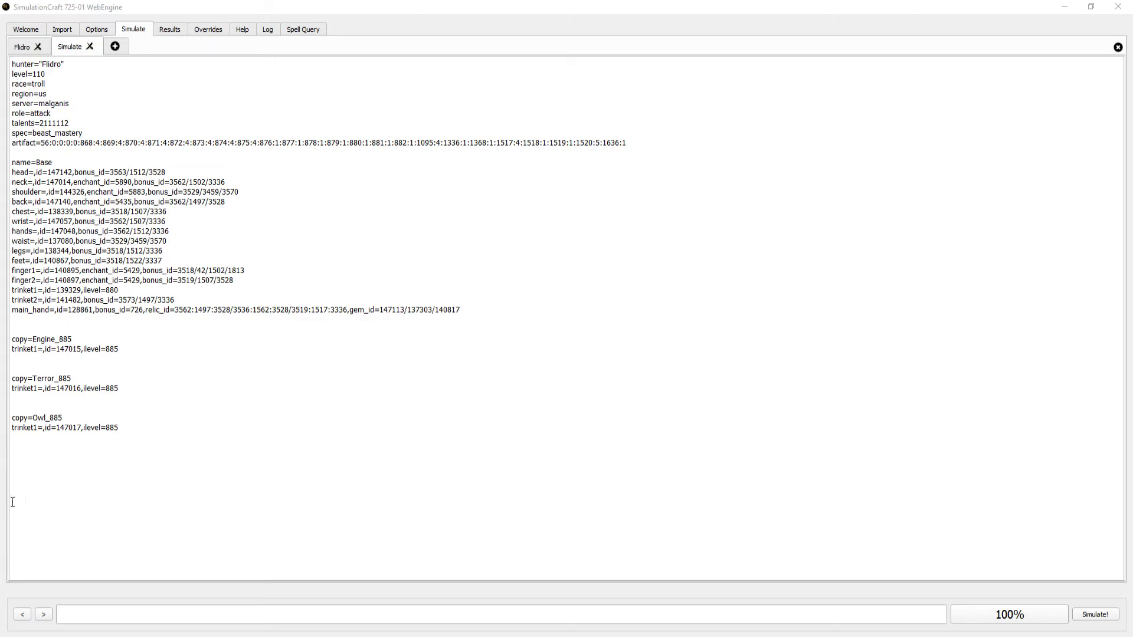
- Add profile copies for the Engine, Terror and Owl trinkets at item levels 890 to 935, in steps of 5, and review them
{"action": "key", "text": "ctrl+v"}
{"action": "scroll", "coordinate": [441, 213], "scroll_direction": "down", "scroll_amount": 6}
{"action": "scroll", "coordinate": [441, 212], "scroll_direction": "down", "scroll_amount": 18}
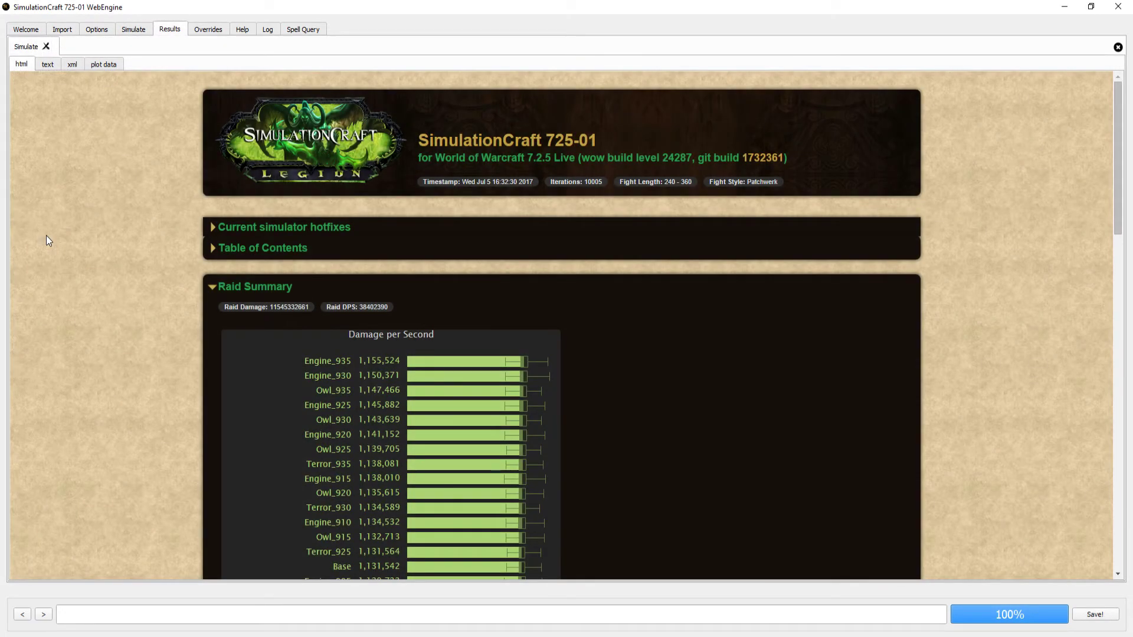
- Review the damage-per-second ranking of the Engine, Owl and Terror trinkets against Base in the report
{"action": "scroll", "coordinate": [48, 237], "scroll_direction": "down", "scroll_amount": 3}
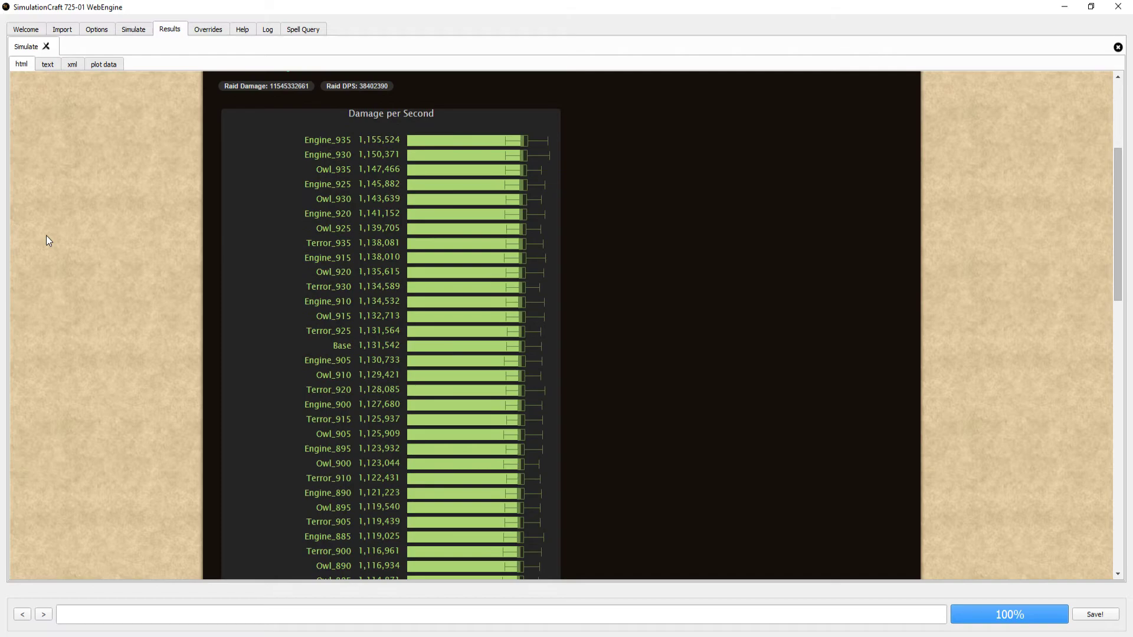
{"action": "scroll", "coordinate": [47, 237], "scroll_direction": "down", "scroll_amount": 4}
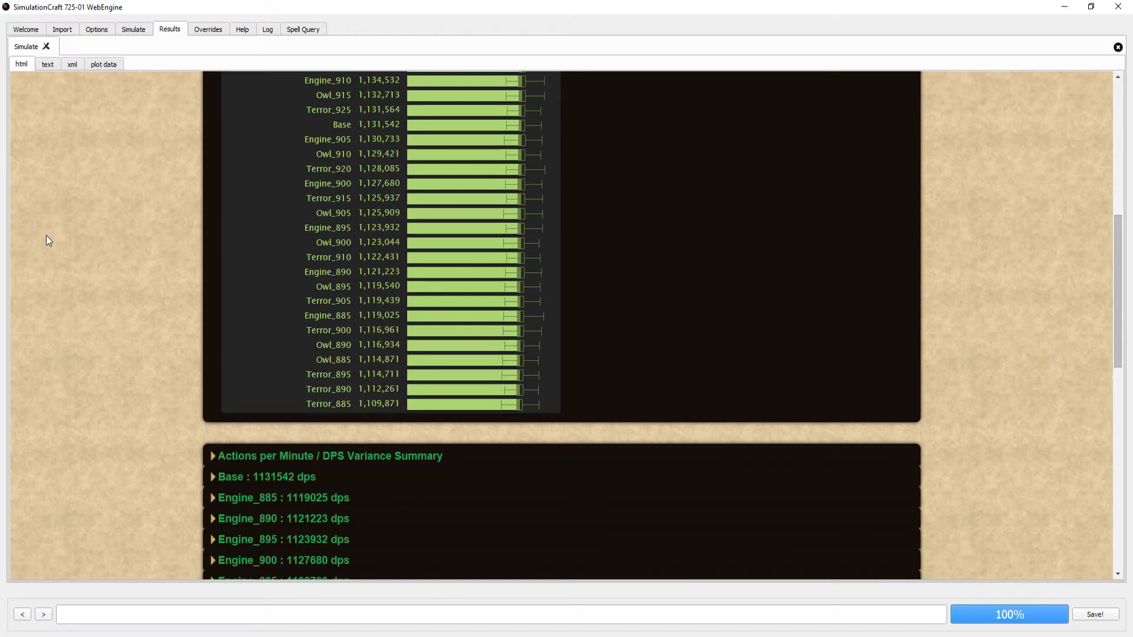
{"action": "scroll", "coordinate": [47, 241], "scroll_direction": "up", "scroll_amount": 3}
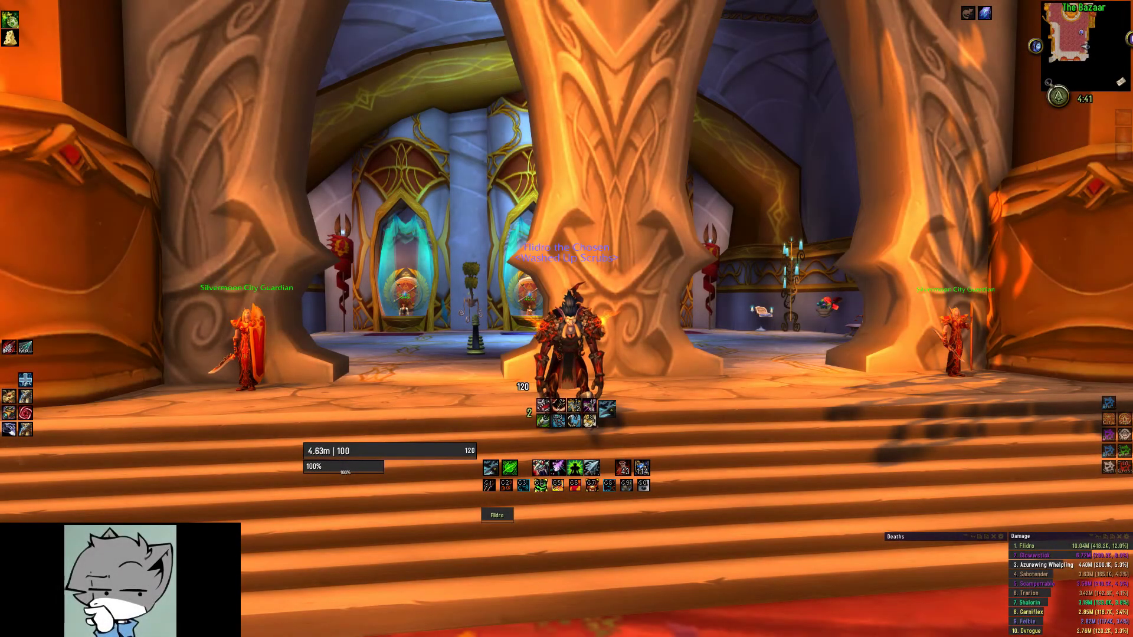
{"action": "key", "text": "x"}
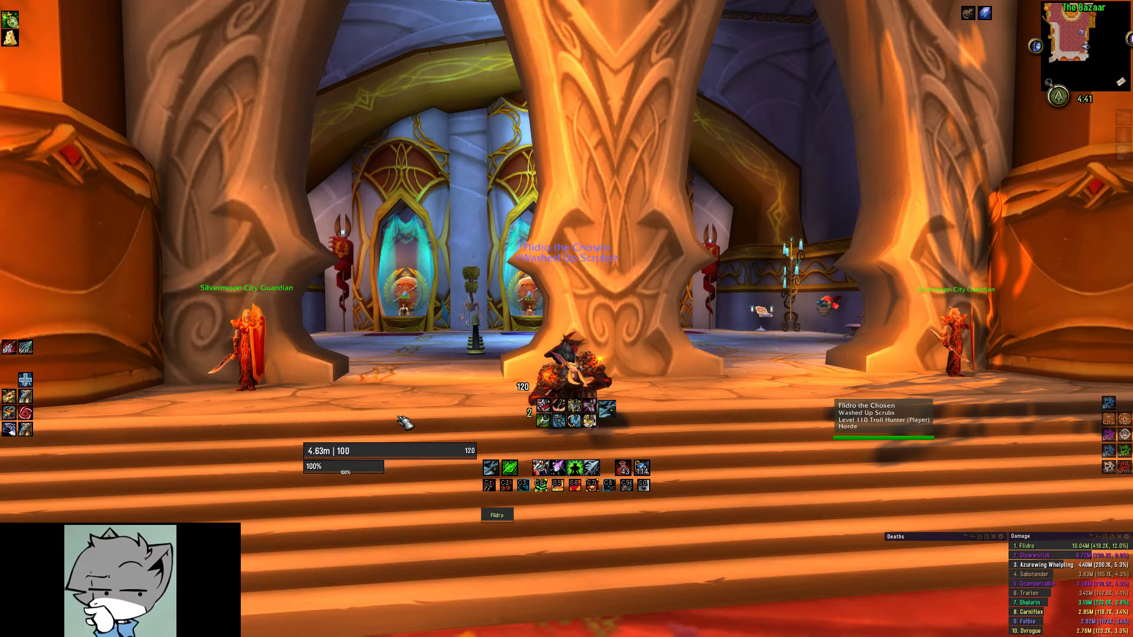
{"action": "key", "text": "x"}
{"action": "key", "text": "x"}
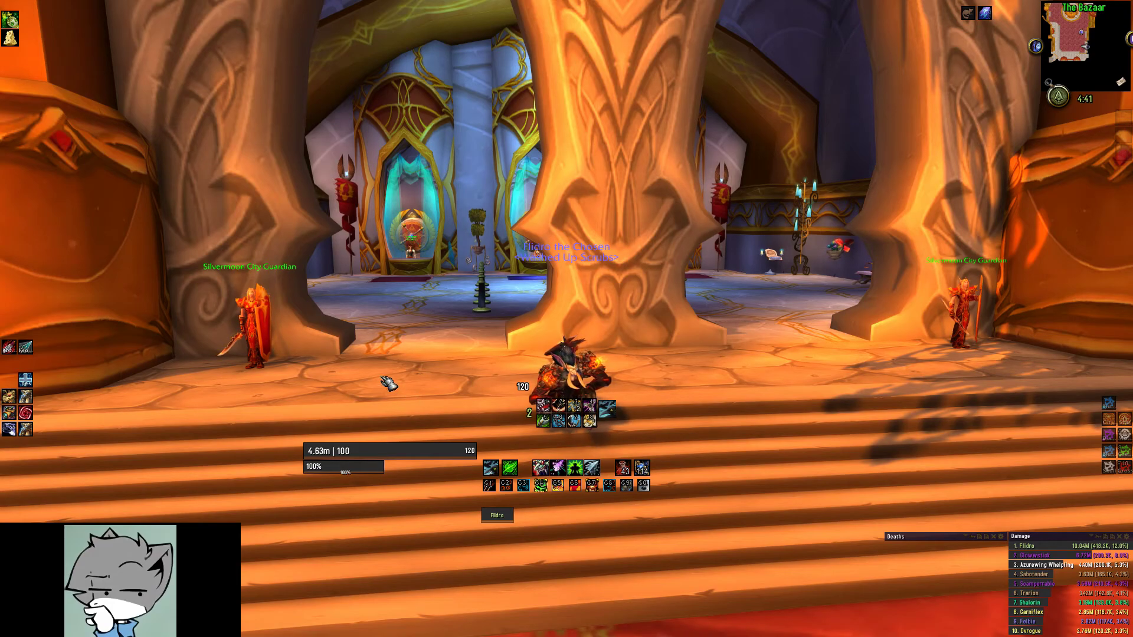
- Open the SimPermut window in the game and switch it to relic permutation
{"action": "key", "text": "Return"}
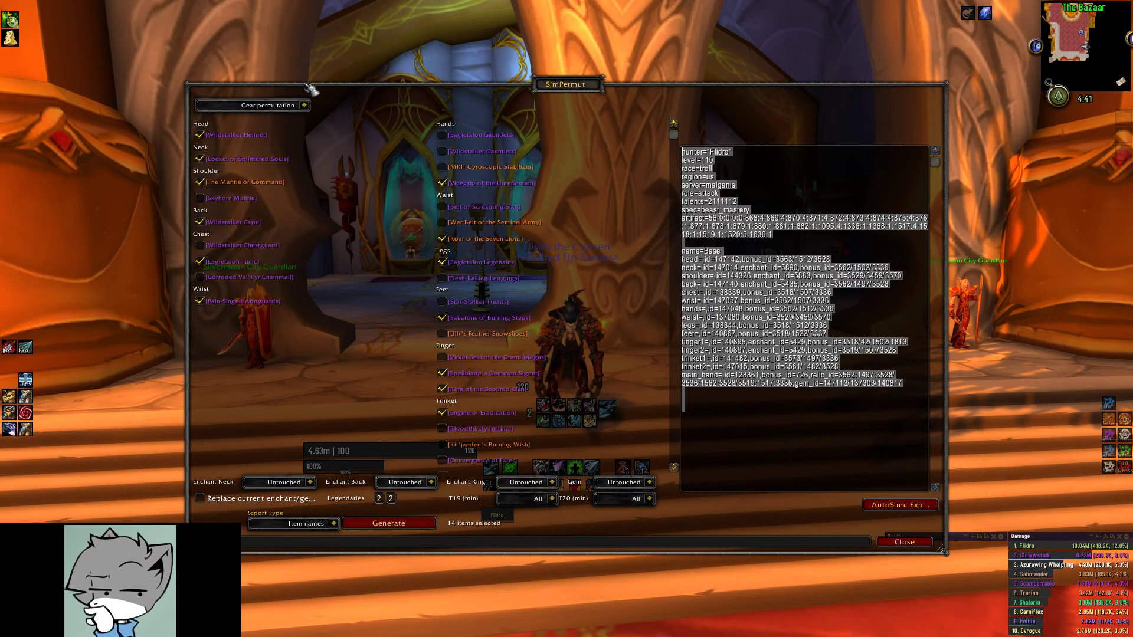
{"action": "left_click", "coordinate": [305, 105]}
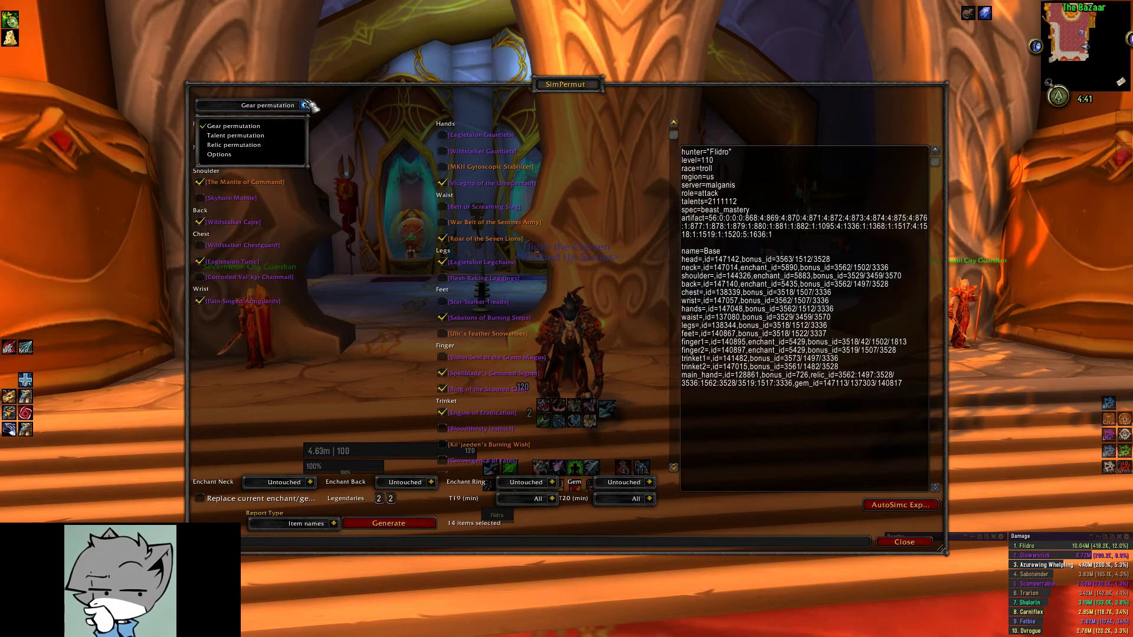
{"action": "left_click", "coordinate": [248, 145]}
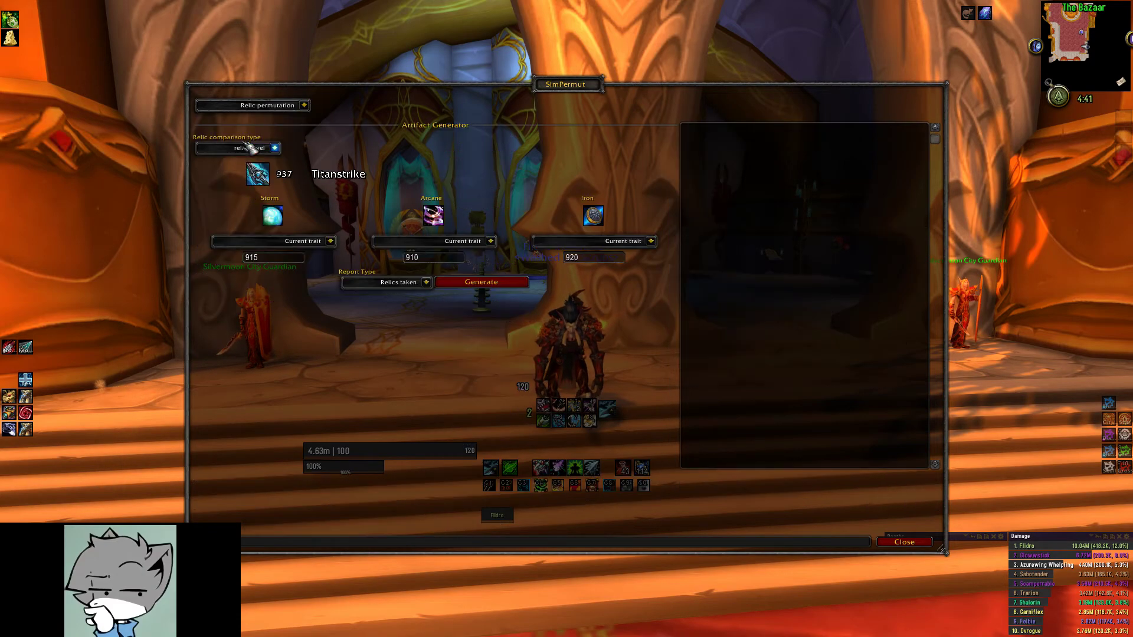
- Set the Arcane relic to Kill command bonus dmg at item level 915 and generate the relic comparison
{"action": "left_click", "coordinate": [490, 242]}
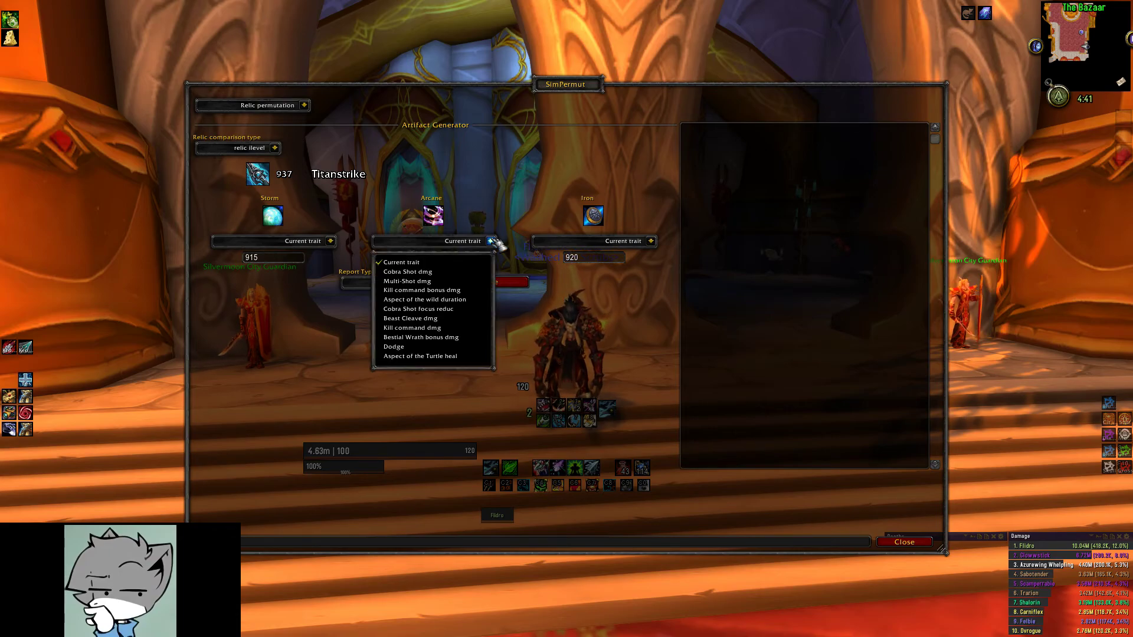
{"action": "left_click", "coordinate": [441, 289]}
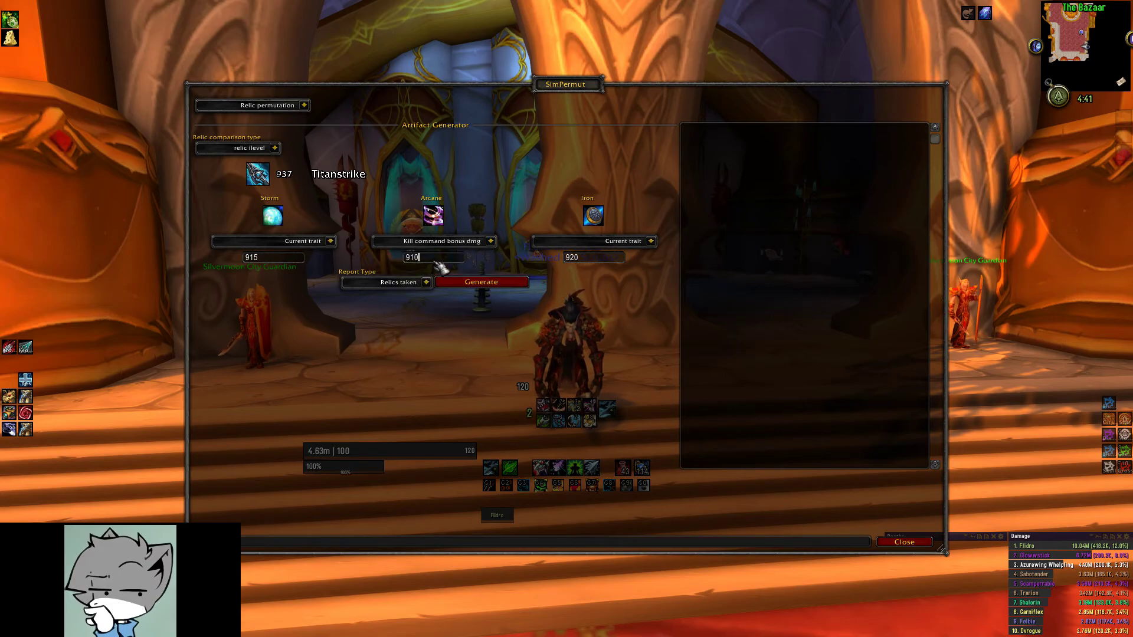
{"action": "key", "text": "BackSpace"}
{"action": "type", "text": "5"}
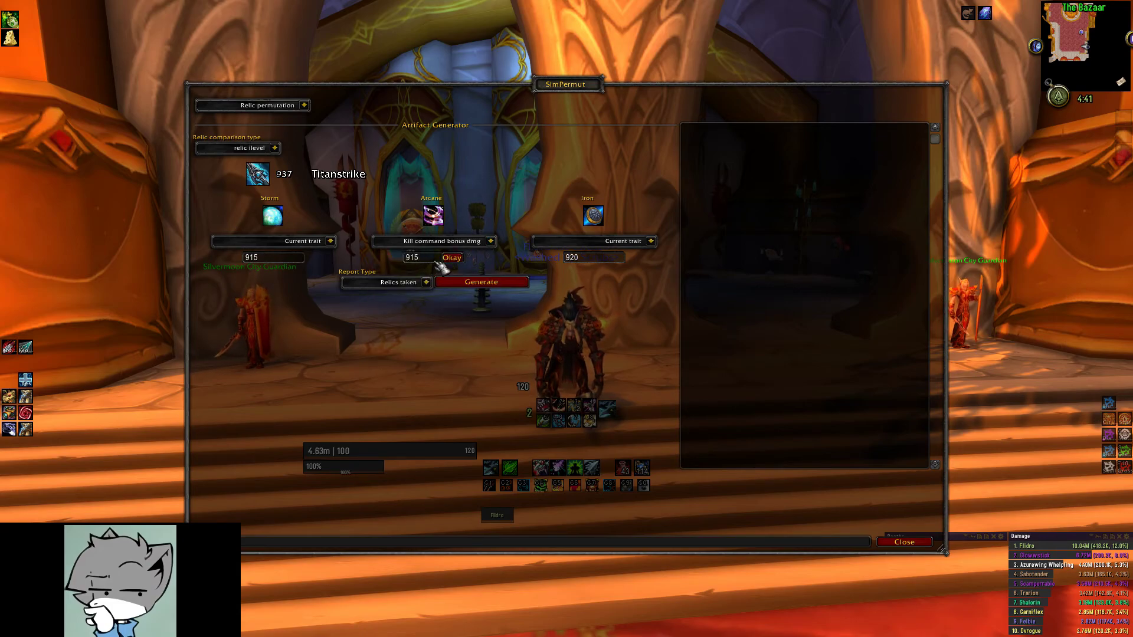
{"action": "left_click", "coordinate": [450, 258]}
{"action": "left_click", "coordinate": [471, 282]}
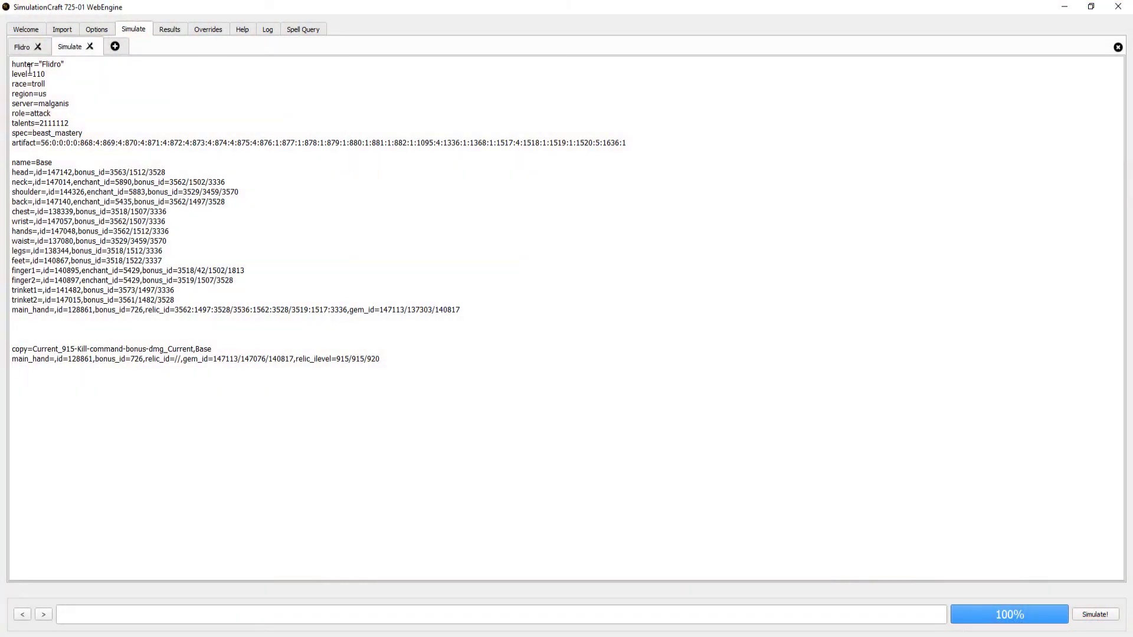
- Run the relic comparison profile in SimulationCraft, and return to SimPermut's talent permutation with the generated text deselected
{"action": "left_click", "coordinate": [1086, 615]}
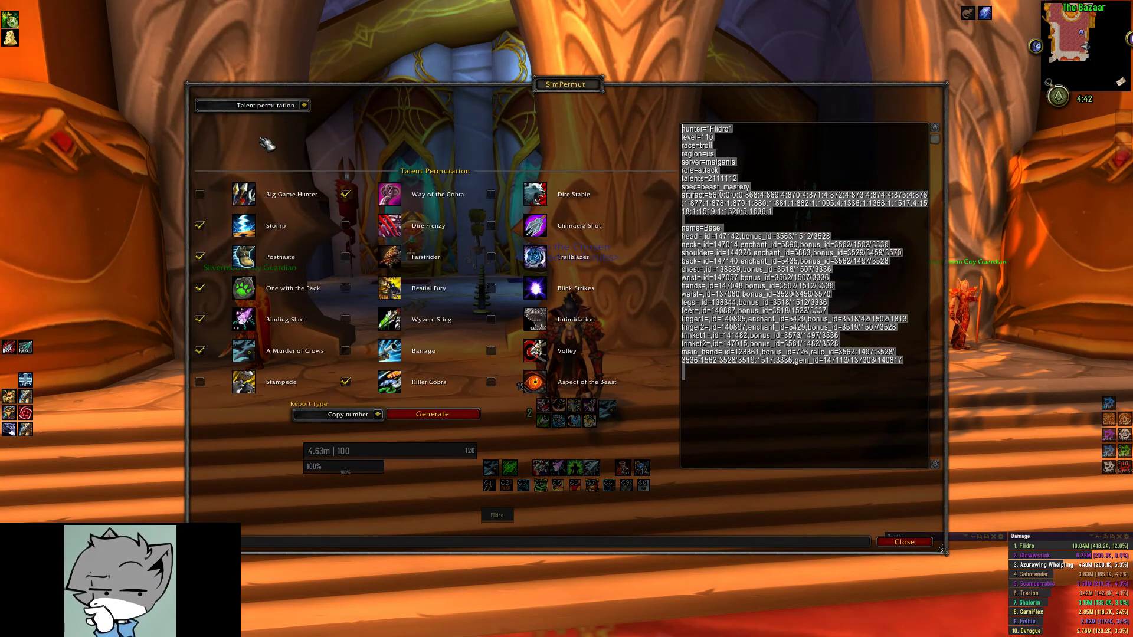
{"action": "key", "text": "Escape"}
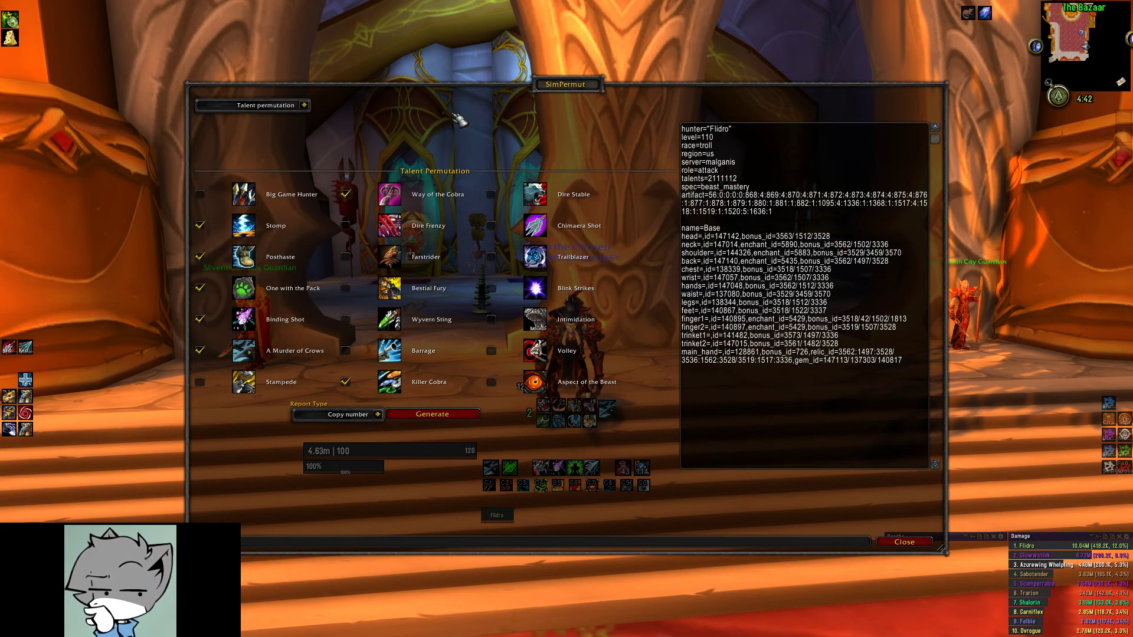